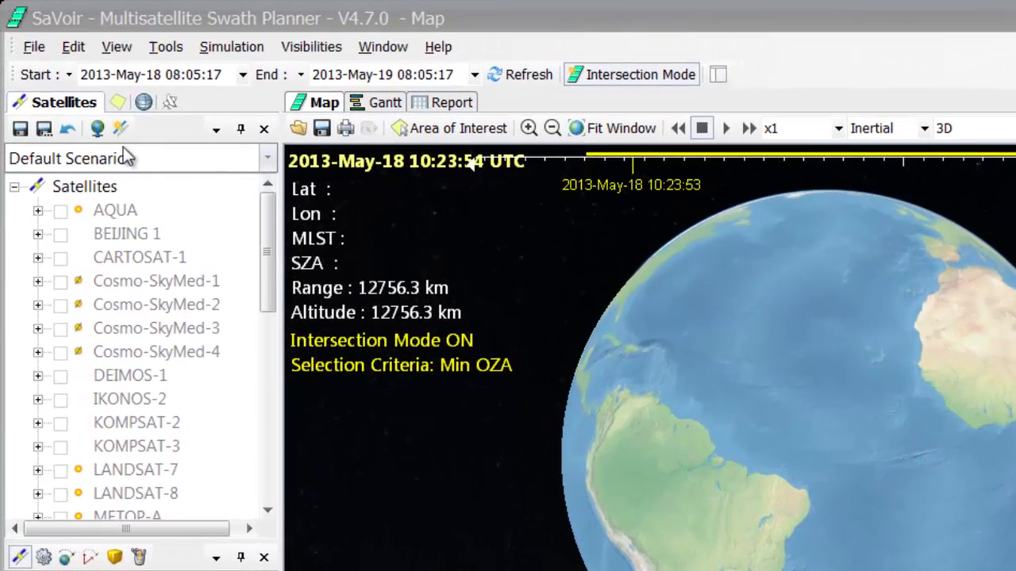
Expand RADARSAT-2 in the Satellites tree and tick its Standard sensor (priority 999.0).
drag(274, 260, 324, 408)
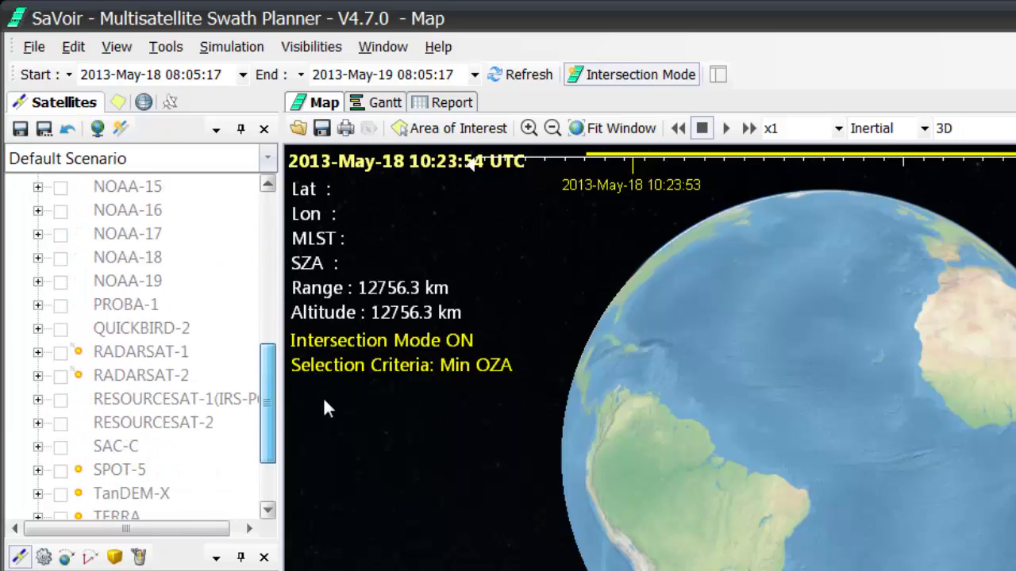
click(38, 376)
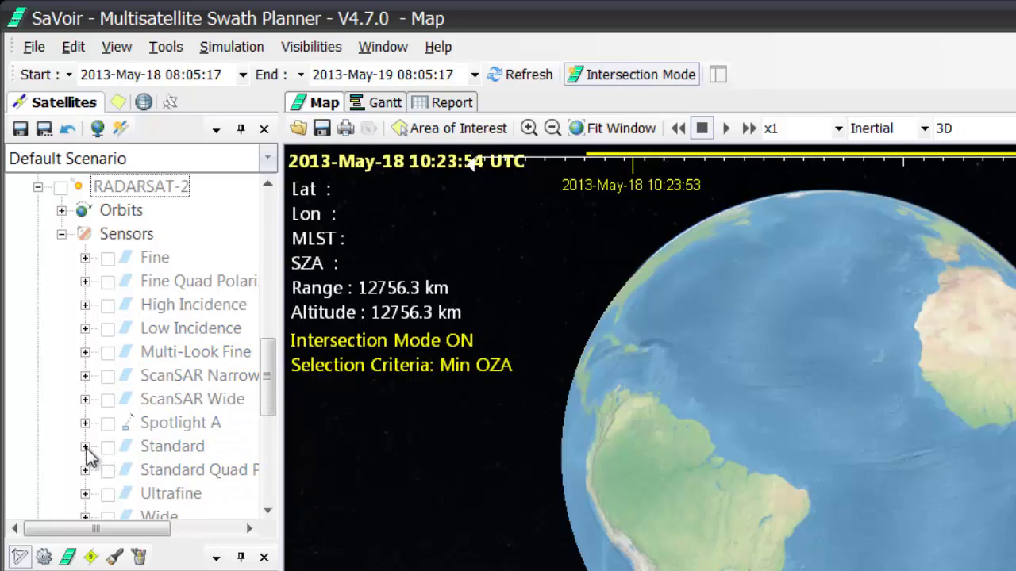
click(107, 448)
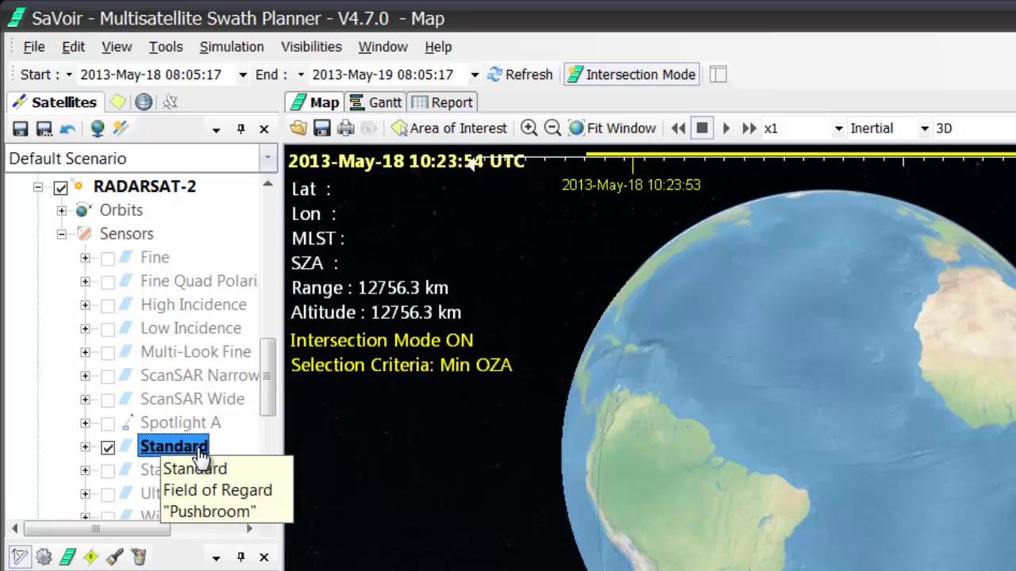
click(608, 75)
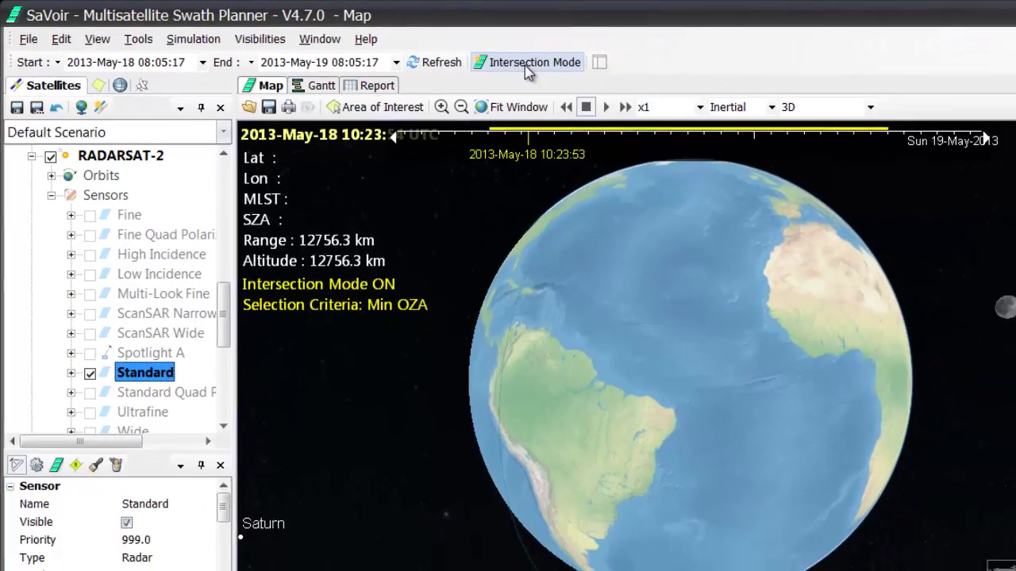
Turn off Intersection Mode and rotate the globe east to centre Southeast Asia.
click(527, 71)
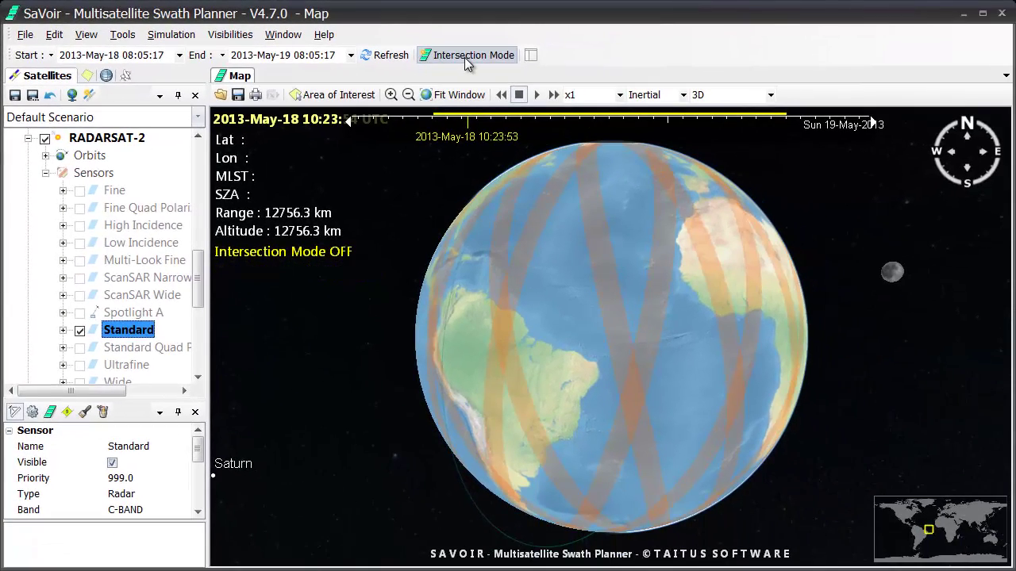
drag(753, 324, 626, 341)
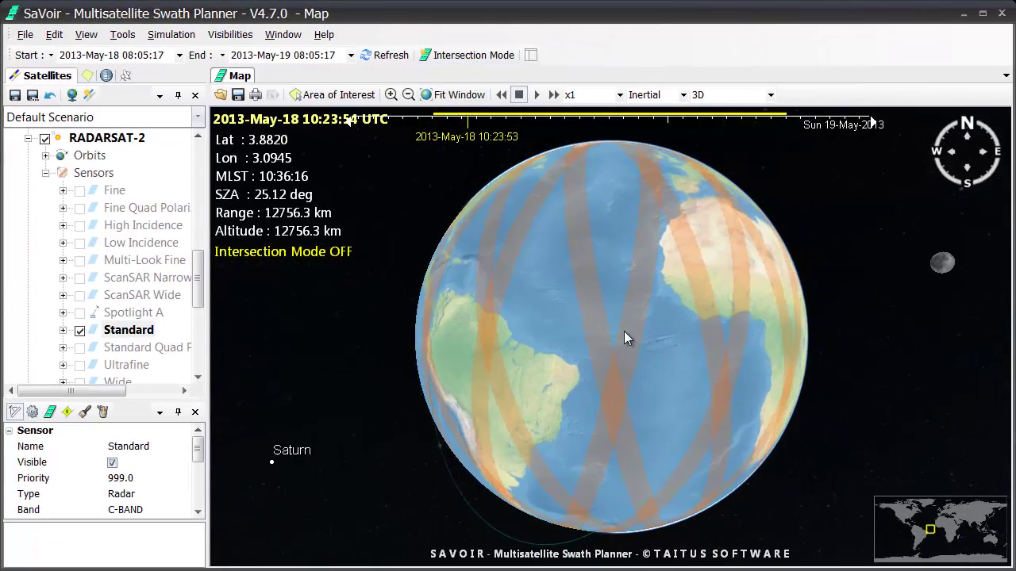
drag(754, 348, 566, 351)
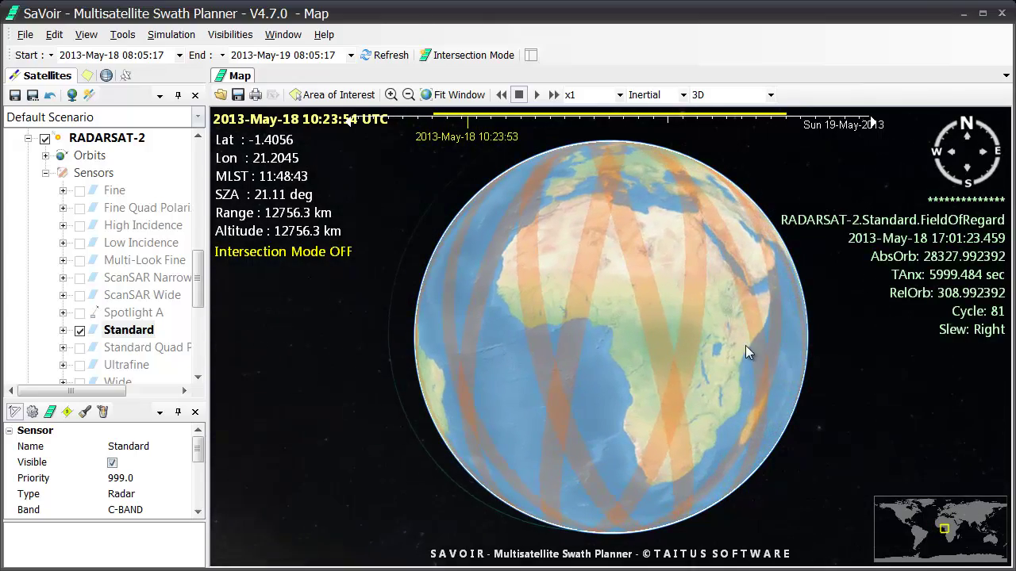
drag(745, 345, 569, 347)
drag(685, 354, 592, 353)
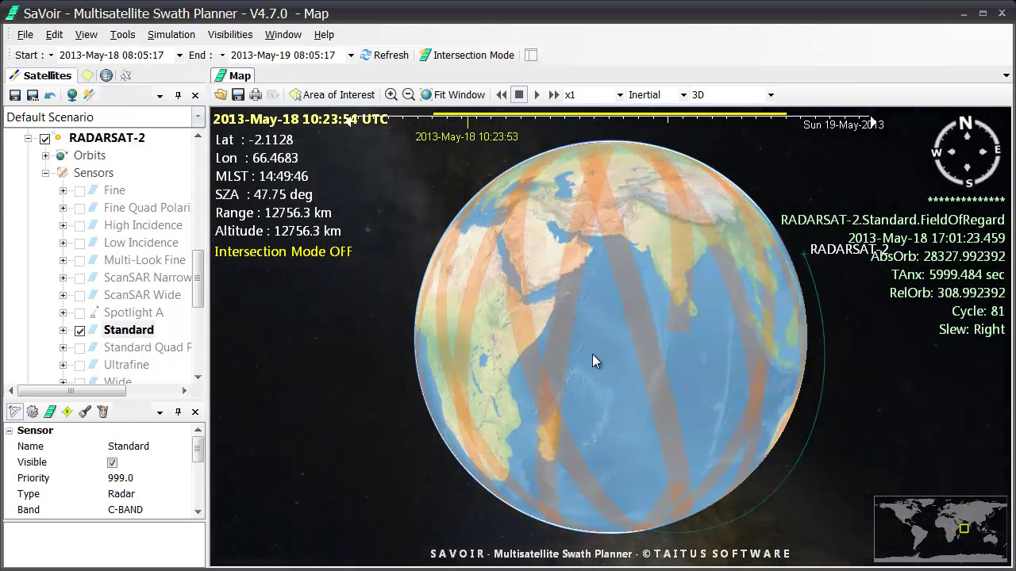
drag(767, 260, 651, 310)
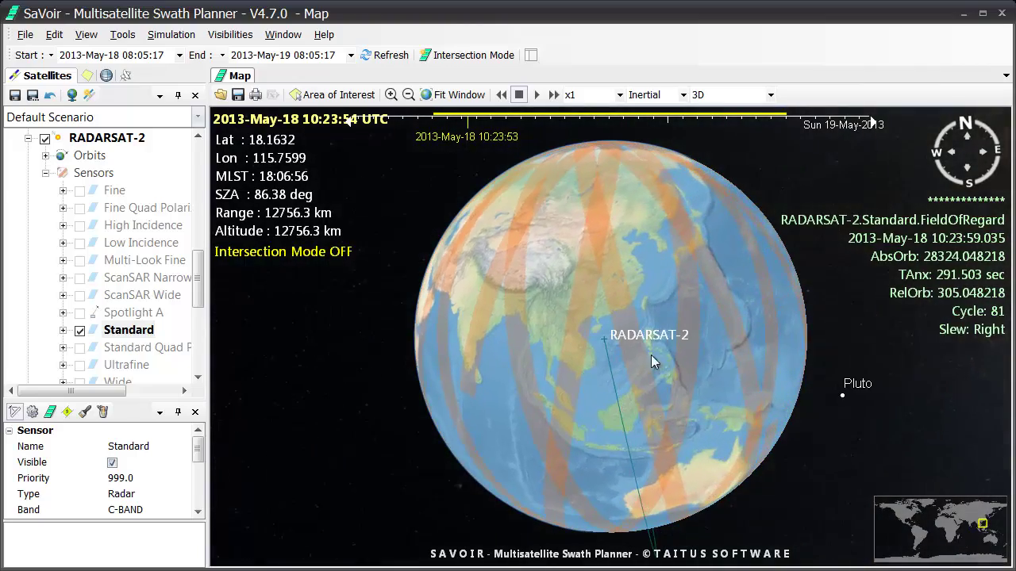
Zoom and tilt onto the South China Sea, then expand Standard to list beams S1–S8.
scroll(627, 380, up, 4)
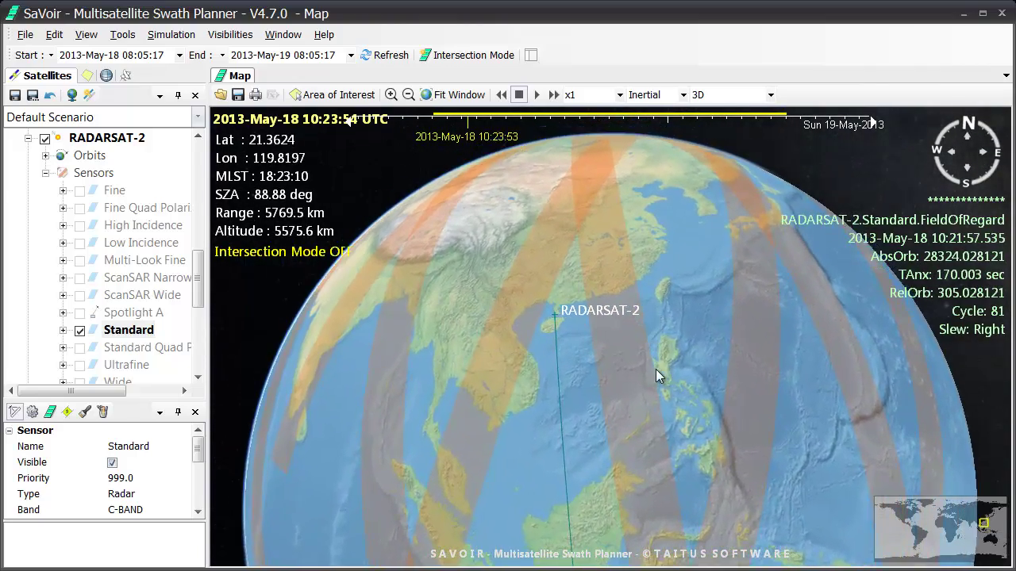
drag(634, 424, 592, 357)
scroll(592, 357, up, 3)
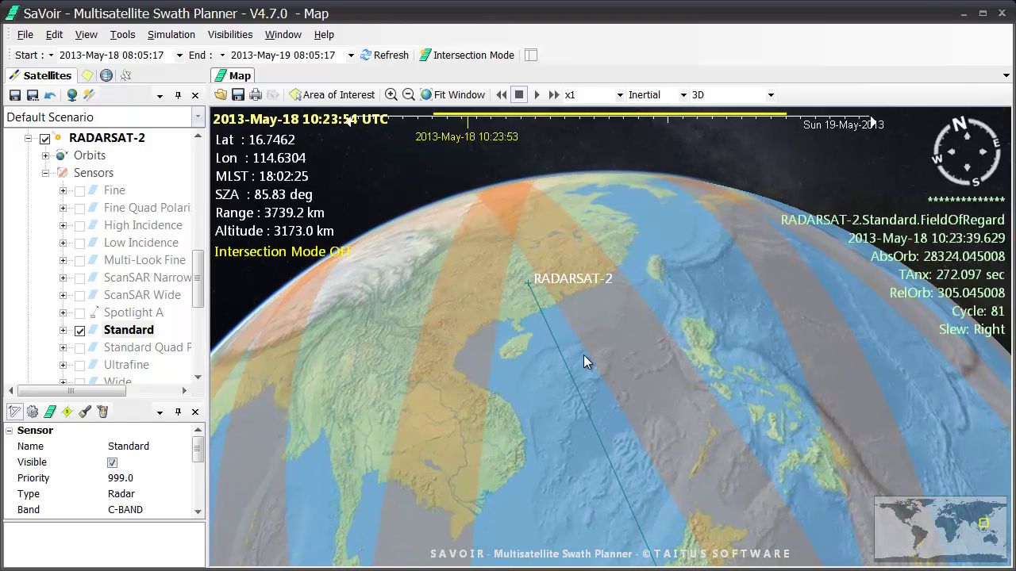
drag(584, 355, 631, 363)
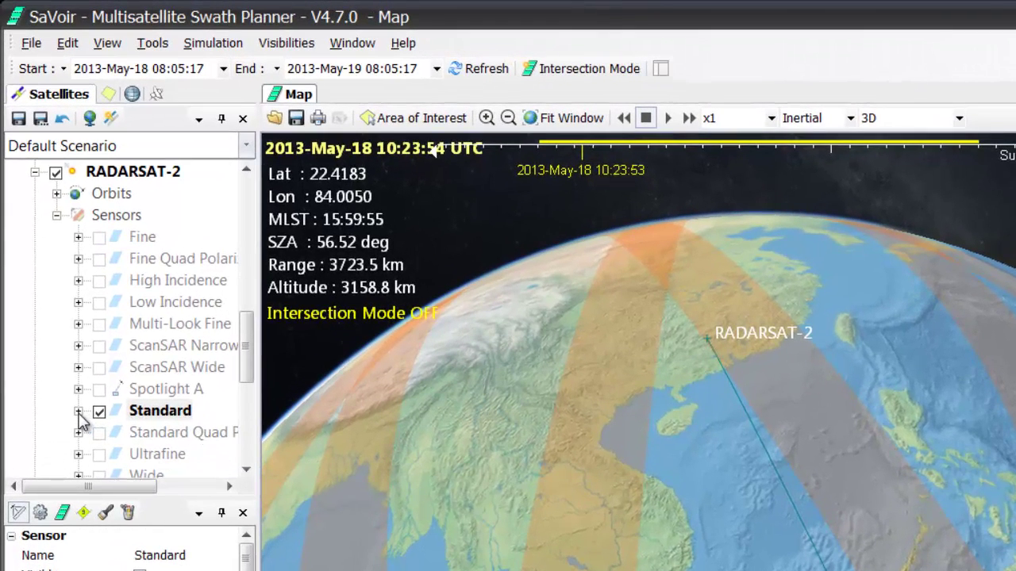
click(79, 412)
drag(245, 344, 257, 397)
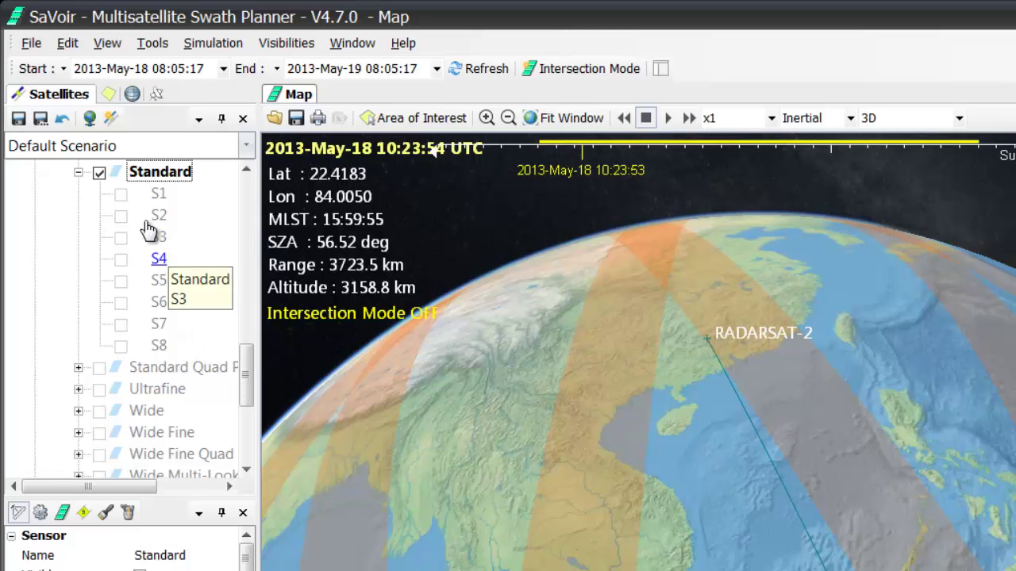
Turn on Standard beams S1, S2 and S3.
click(159, 193)
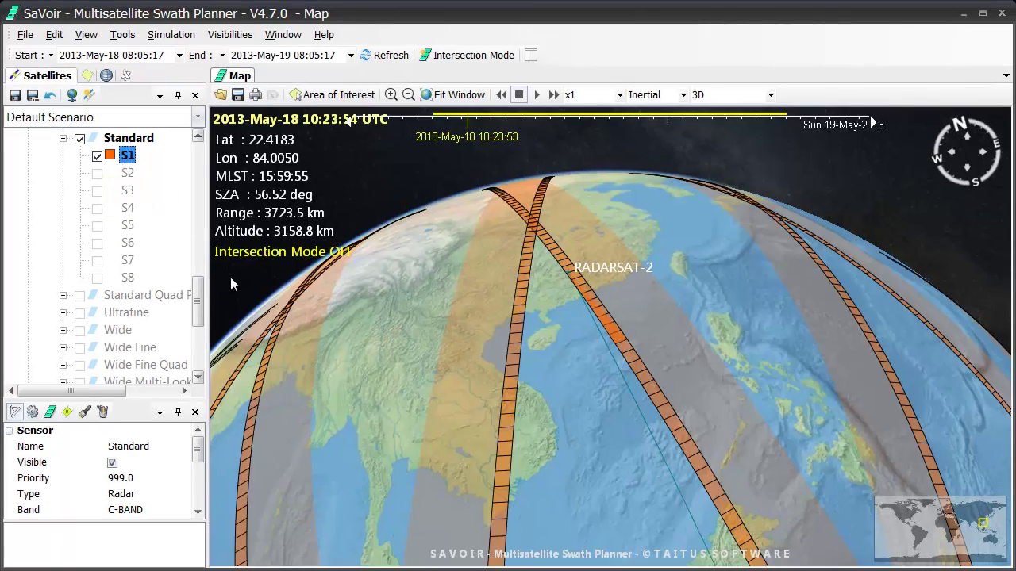
drag(563, 354, 772, 428)
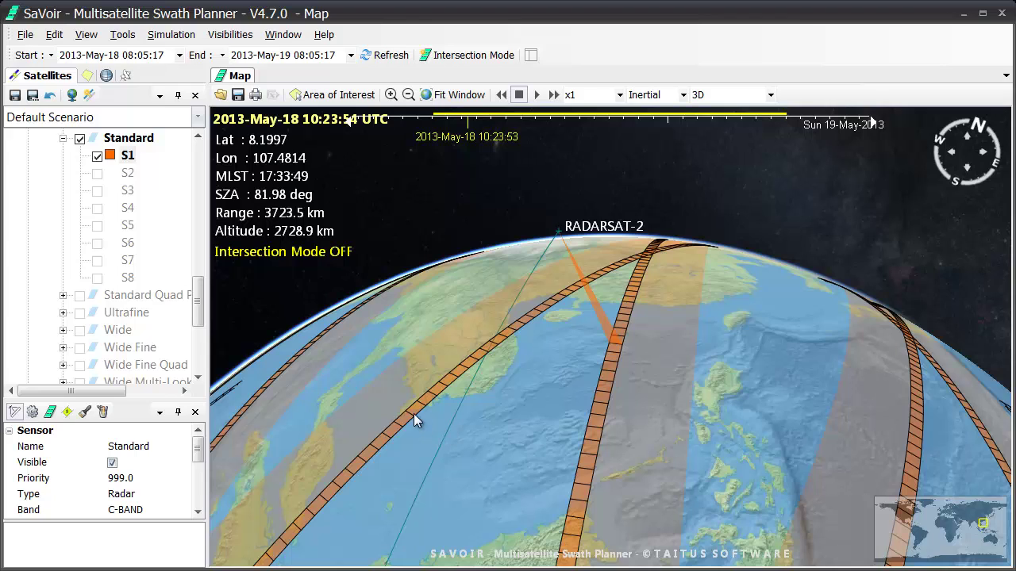
click(97, 173)
click(102, 192)
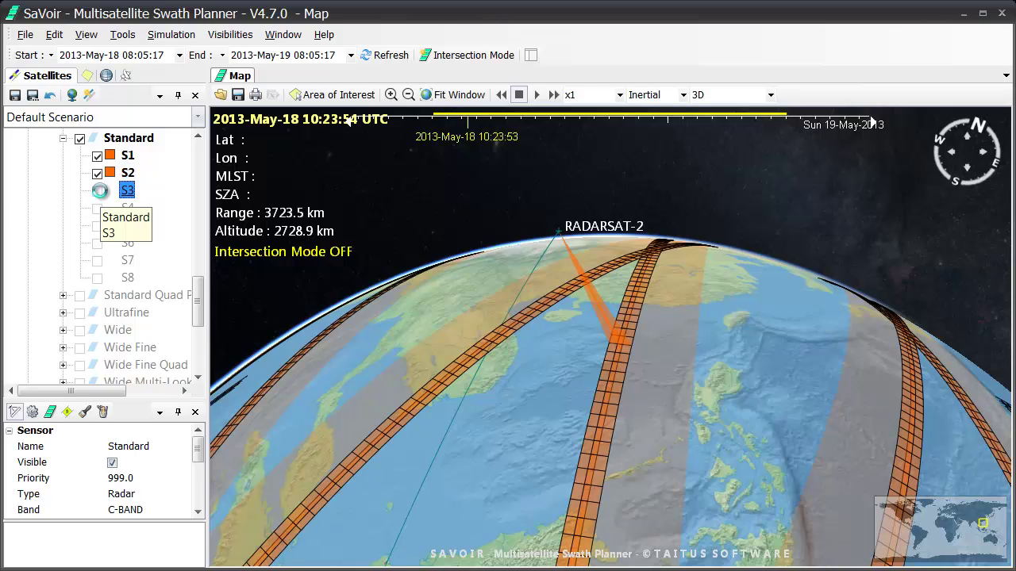
key(space)
key(Down)
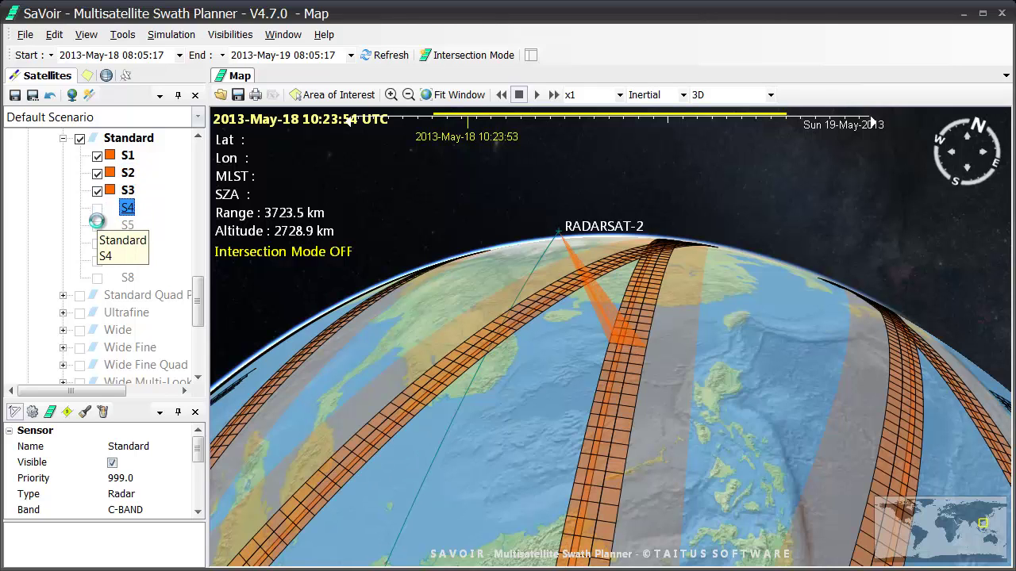
Turn on beams S4 through S7 in turn with Space and Down Arrow, reaching S8.
key(space)
key(Down)
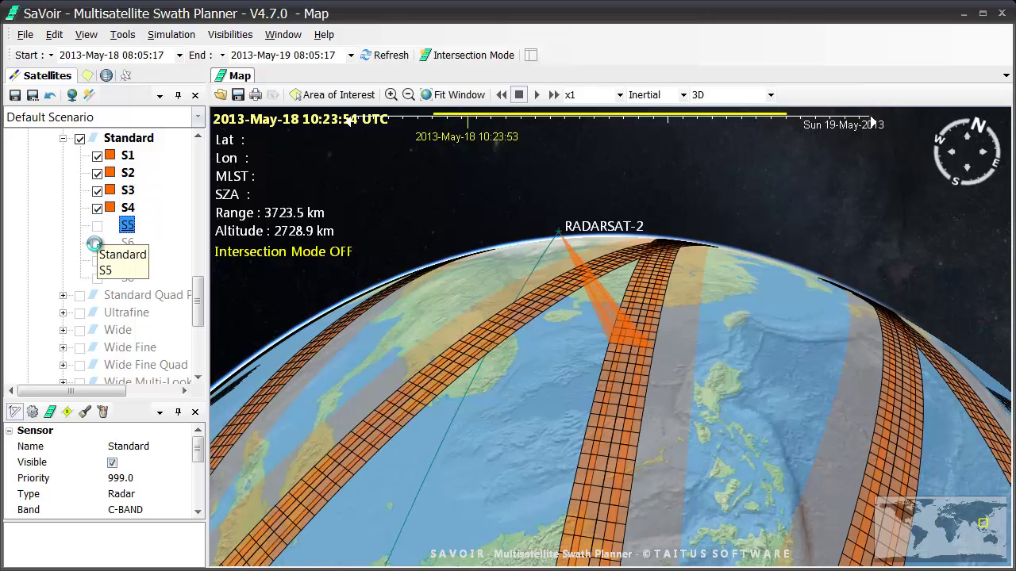
key(space)
key(Down)
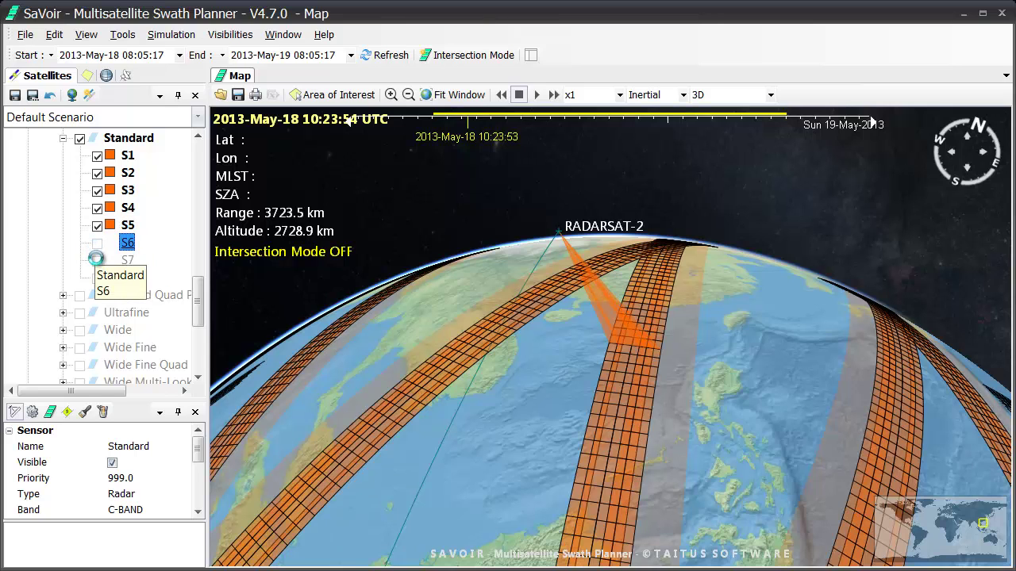
key(space)
key(Down)
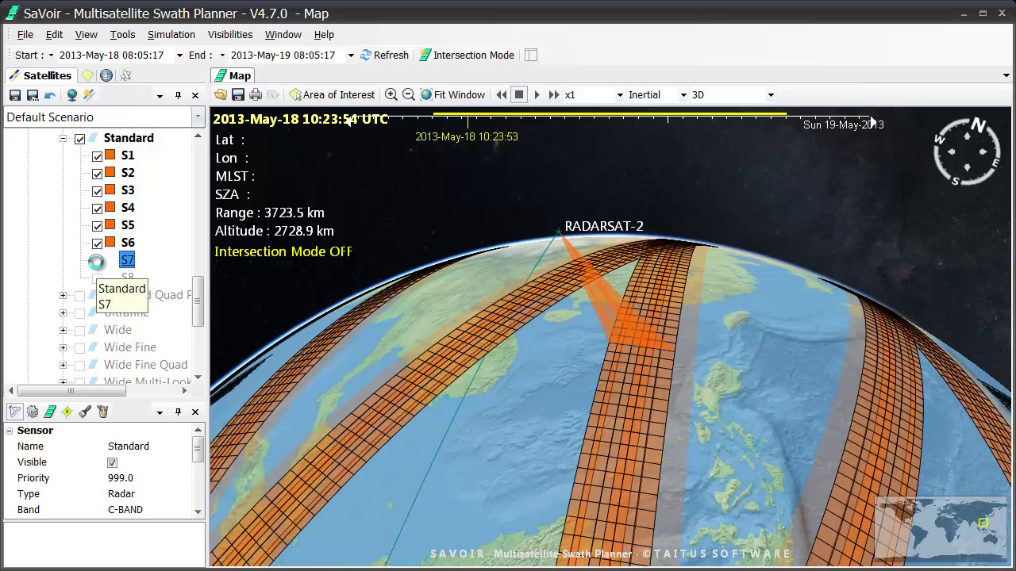
key(space)
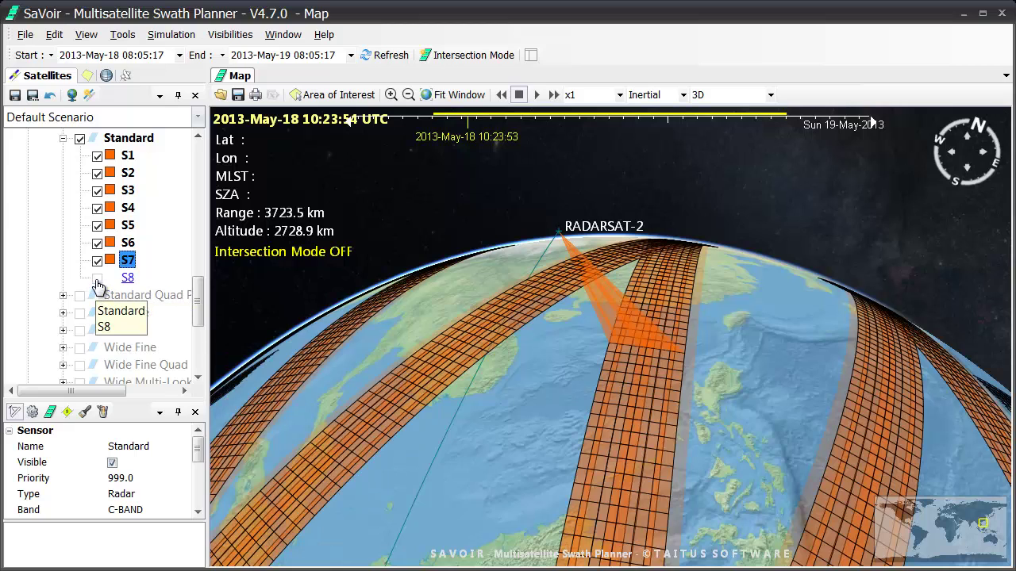
key(Down)
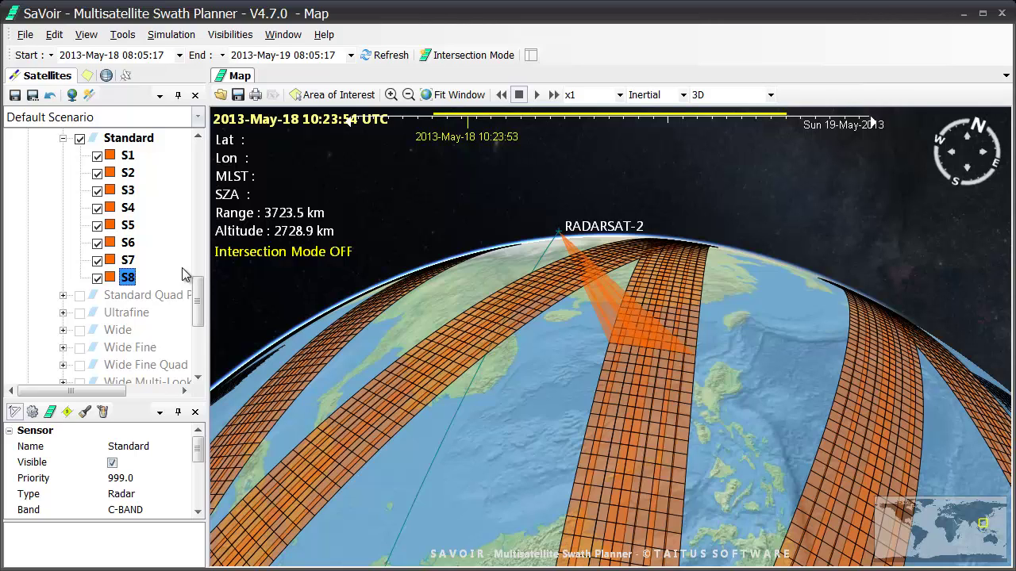
Untick Visible for beams S2–S8, turn off S1, then toggle S8 on and off.
drag(131, 174, 129, 272)
right_click(129, 273)
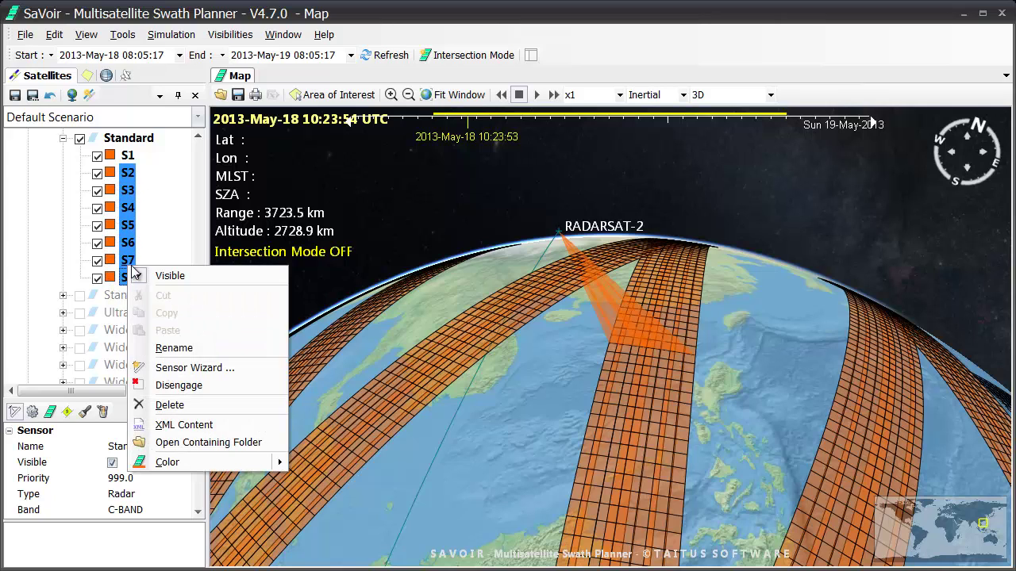
click(161, 269)
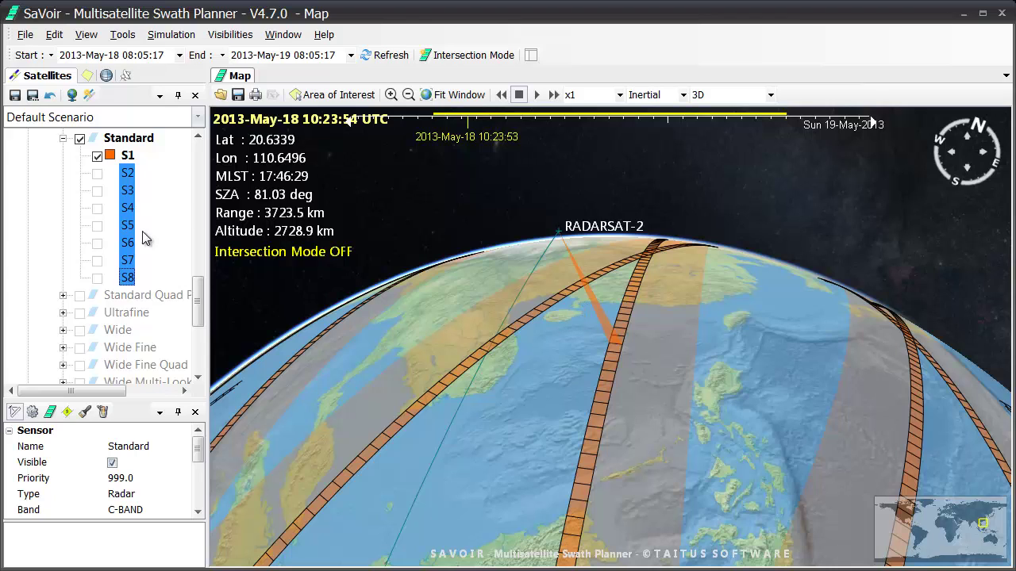
click(97, 156)
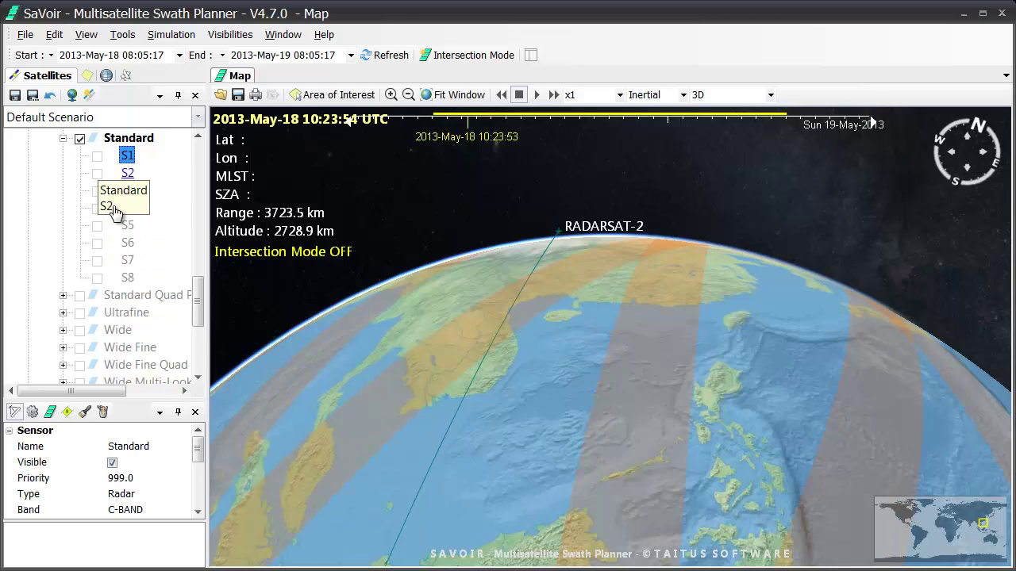
click(97, 277)
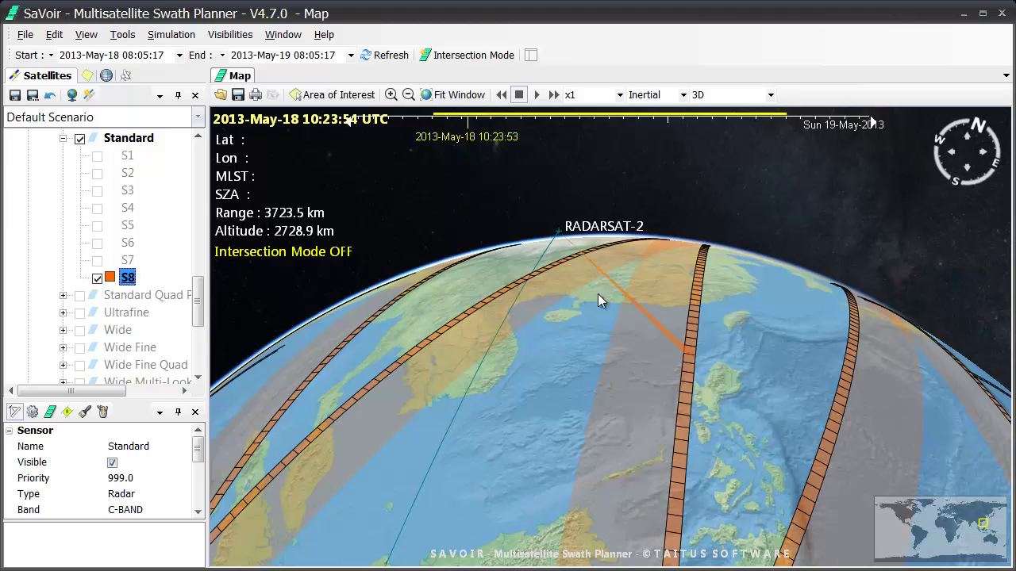
drag(627, 310, 599, 377)
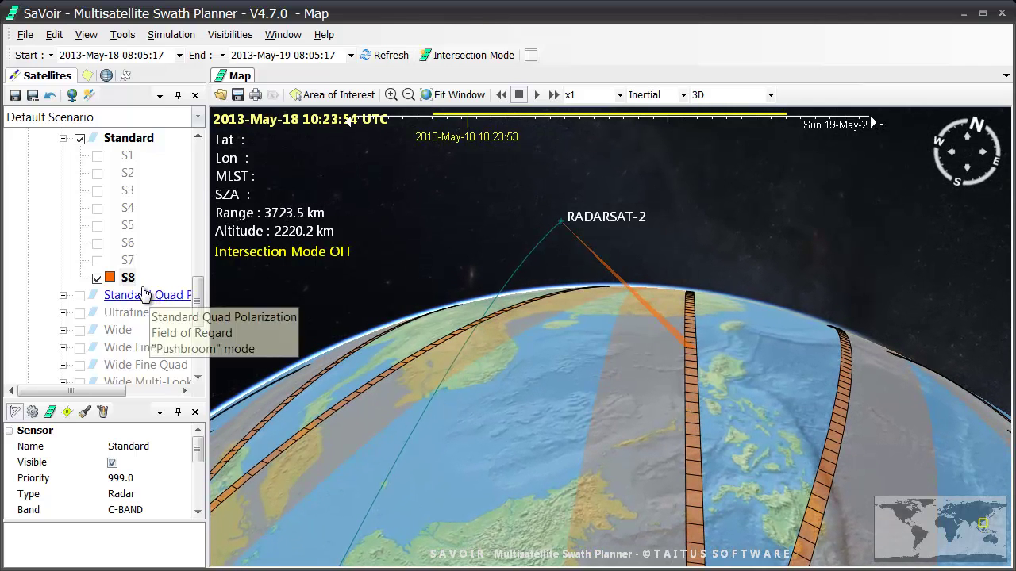
click(97, 279)
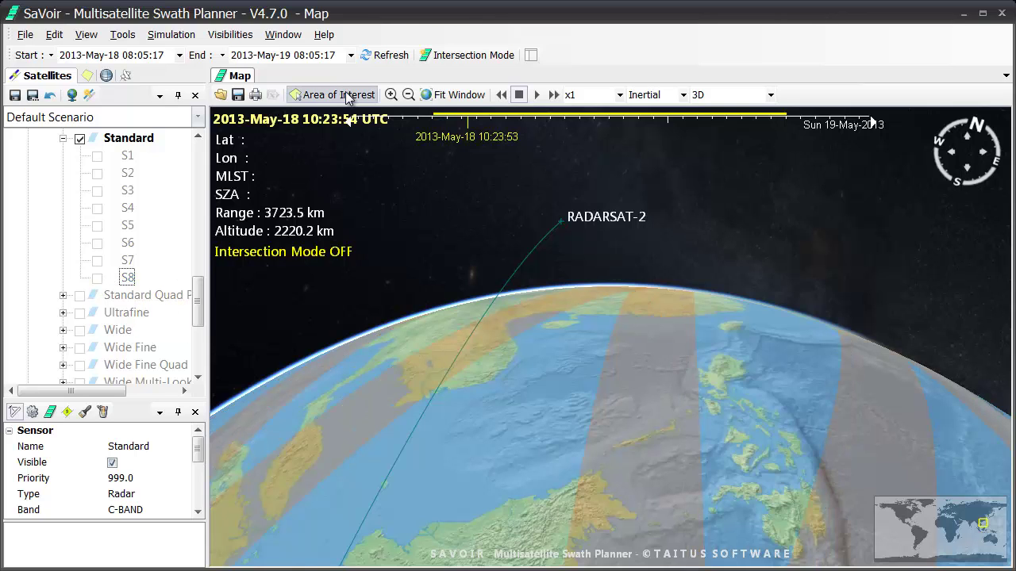
Fit the globe in view and set Tools > Selection Criteria to Maximize Area Coverage.
click(460, 95)
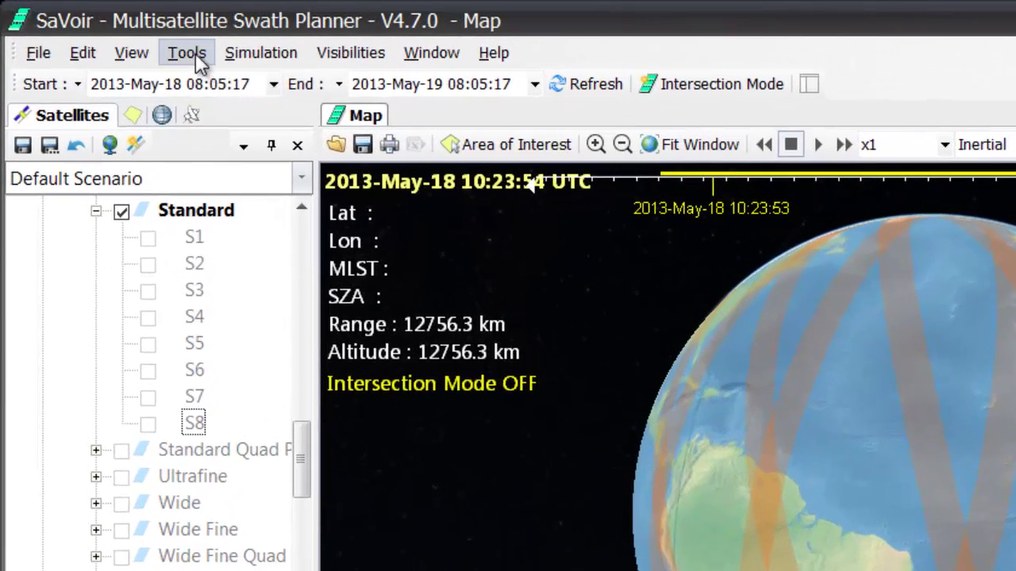
click(123, 34)
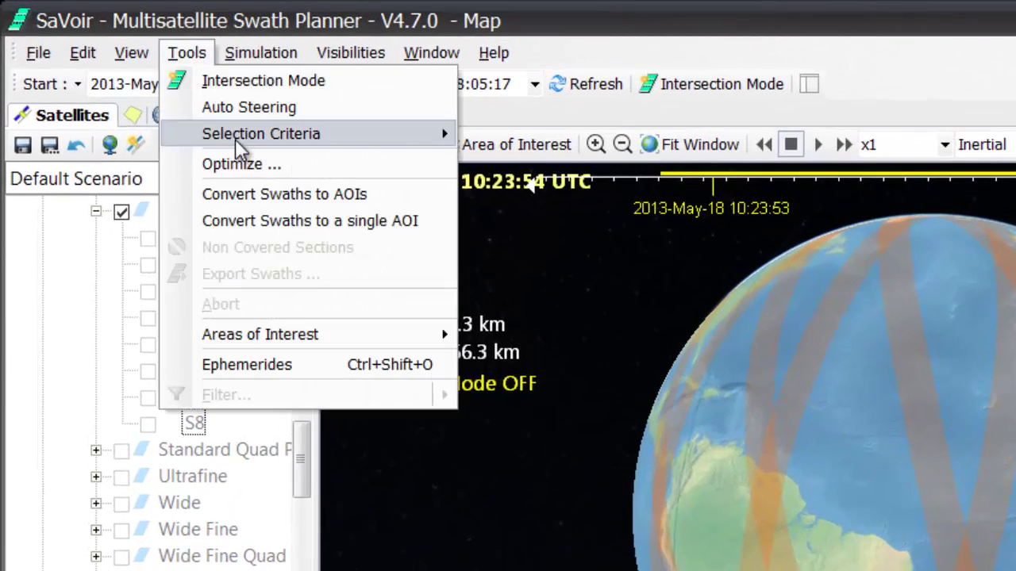
mouse_move(240, 143)
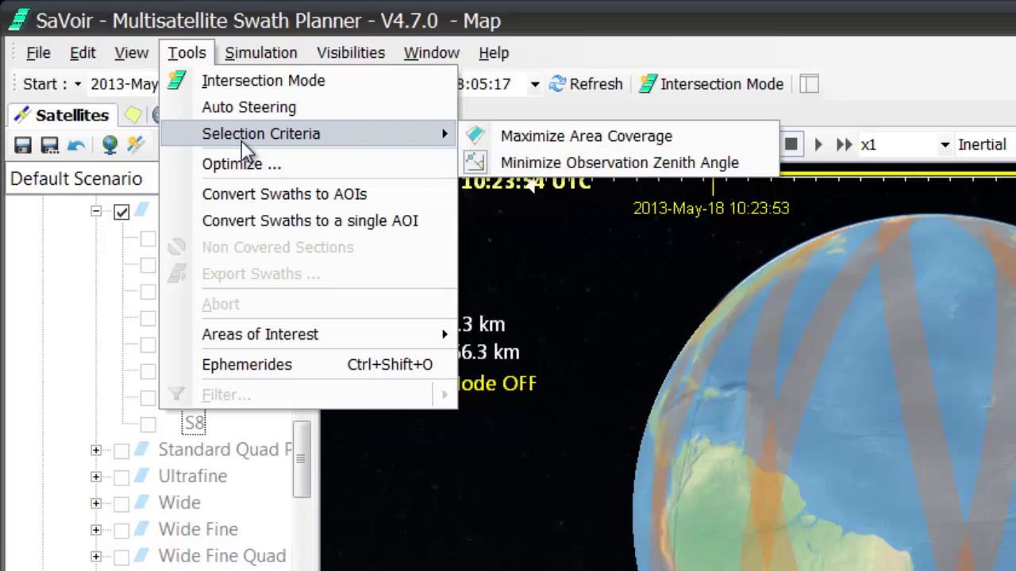
click(629, 143)
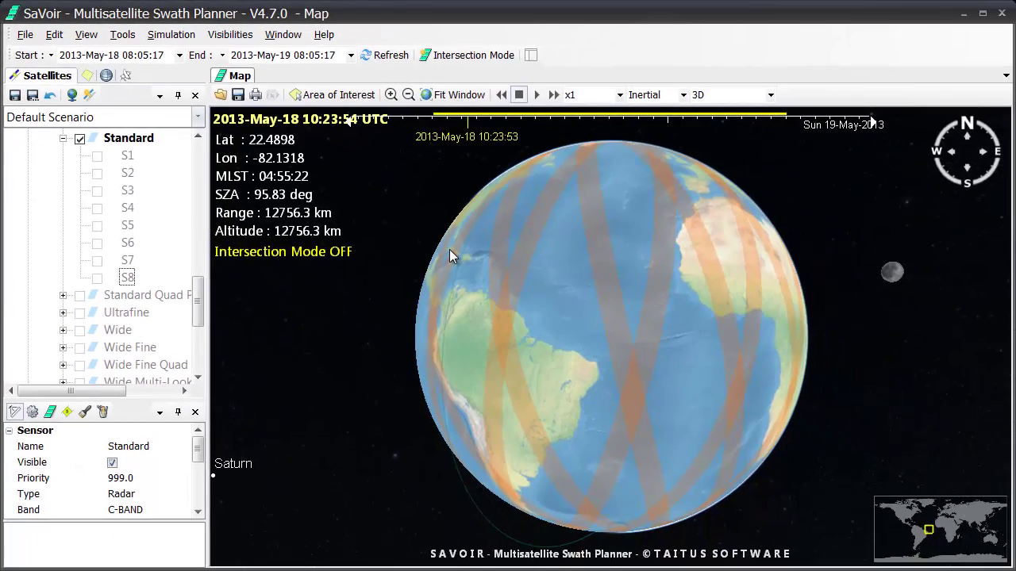
mouse_move(451, 253)
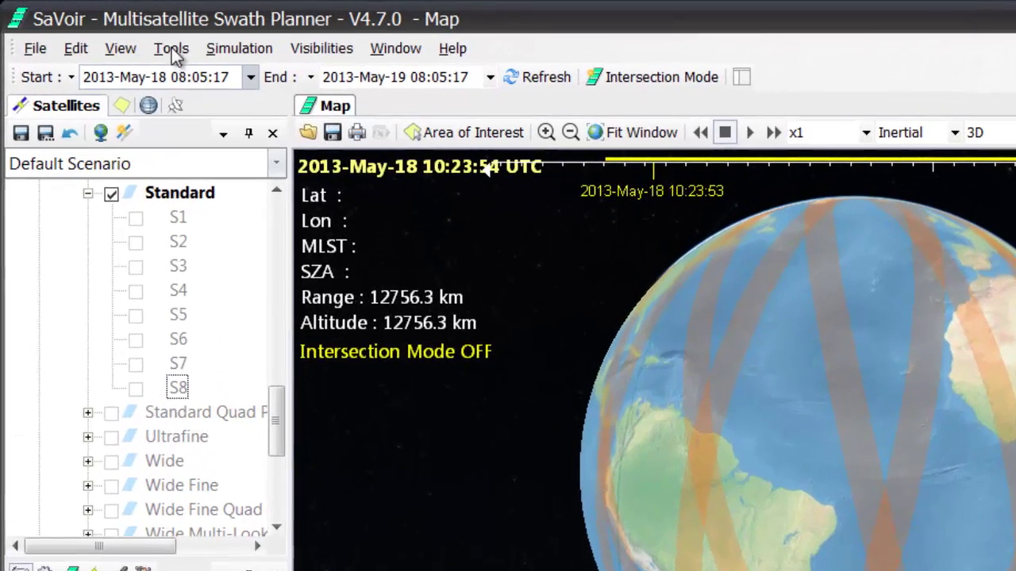
Review the Selection Criteria menu without changes, then rotate the globe round to East Asia.
click(172, 50)
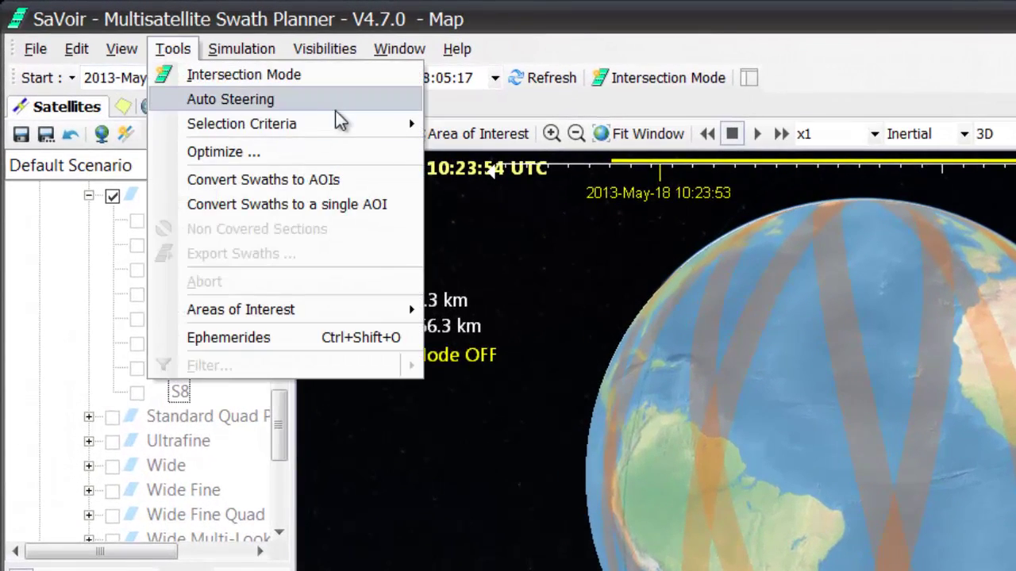
mouse_move(361, 129)
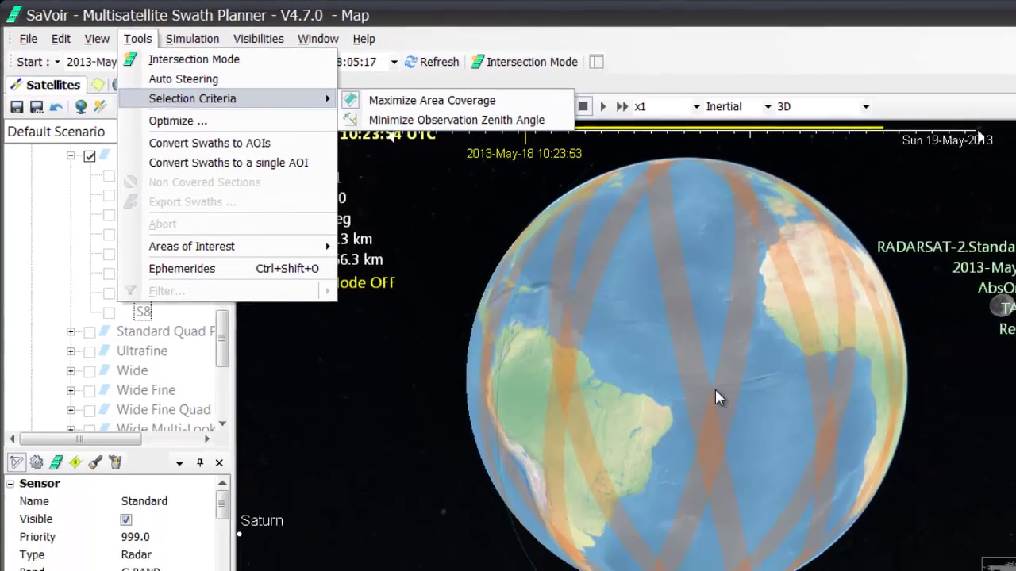
click(898, 486)
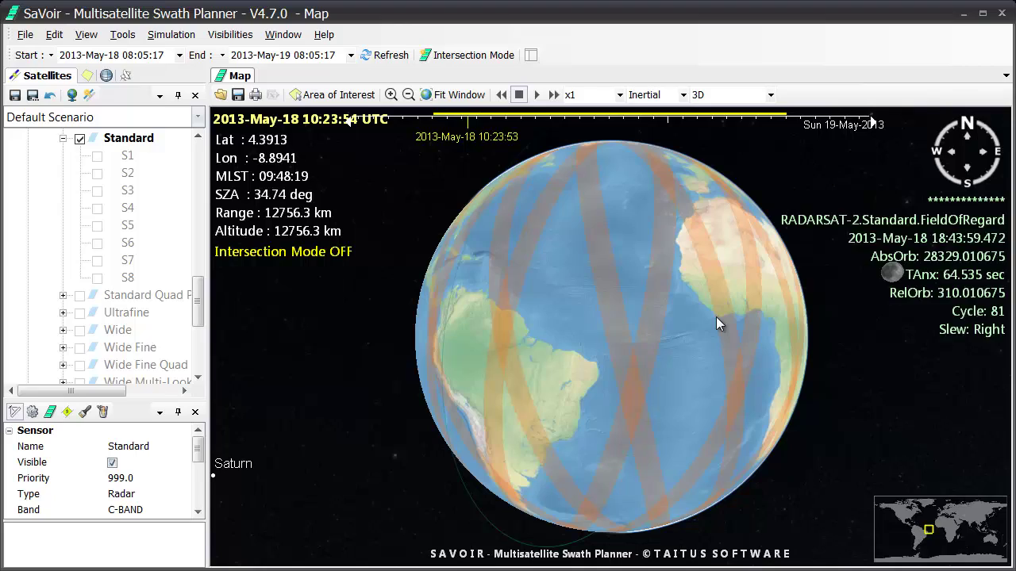
drag(716, 312, 543, 315)
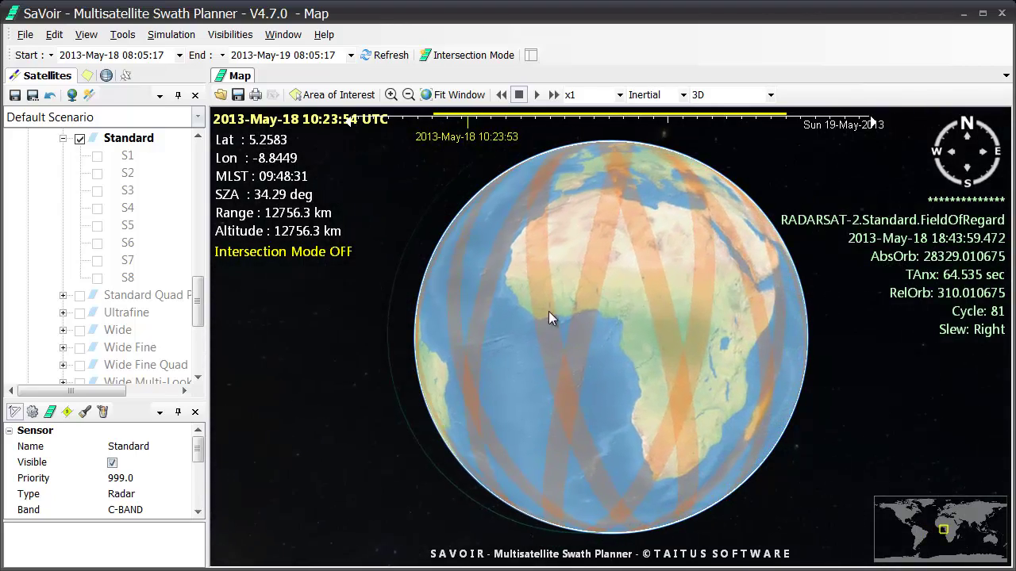
drag(651, 330, 679, 295)
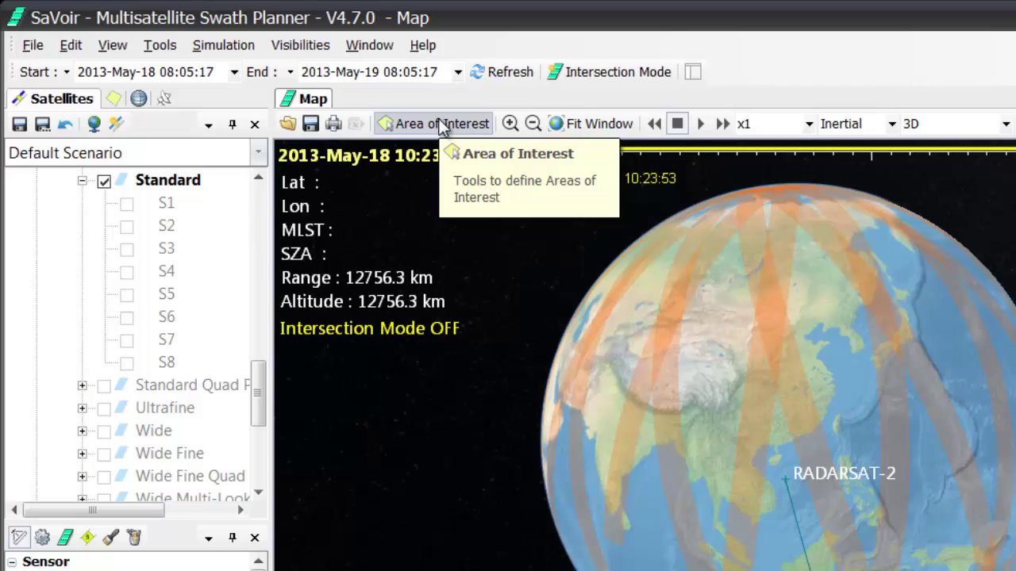
Draw a polygon area of interest with corner points over the South China Sea and Taiwan.
click(441, 123)
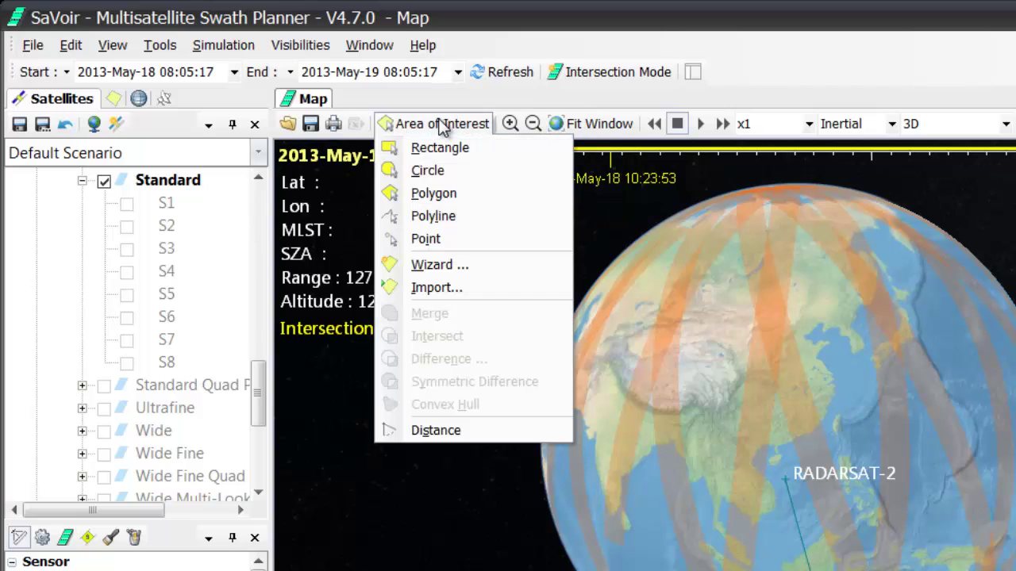
click(449, 201)
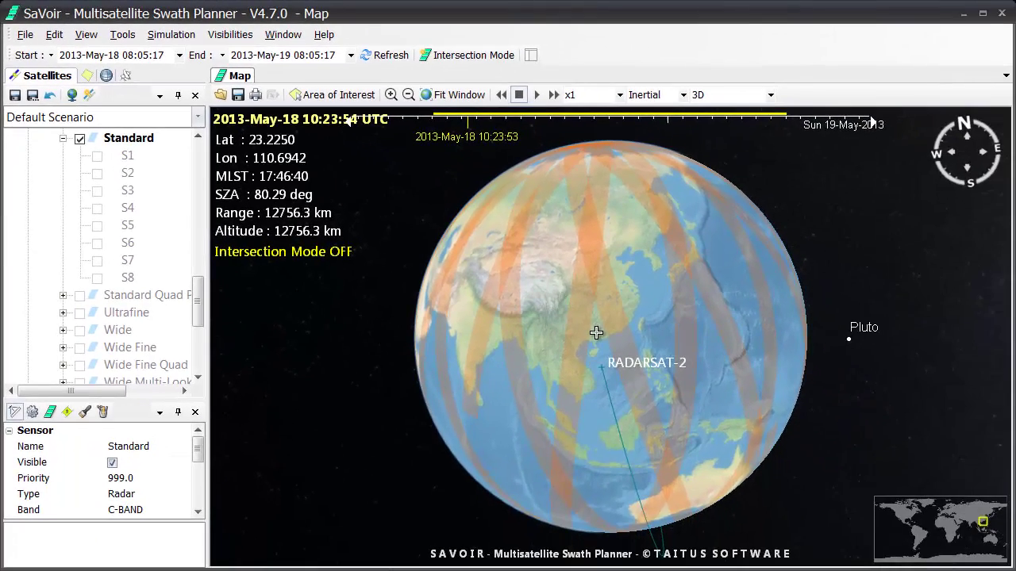
click(596, 327)
click(607, 355)
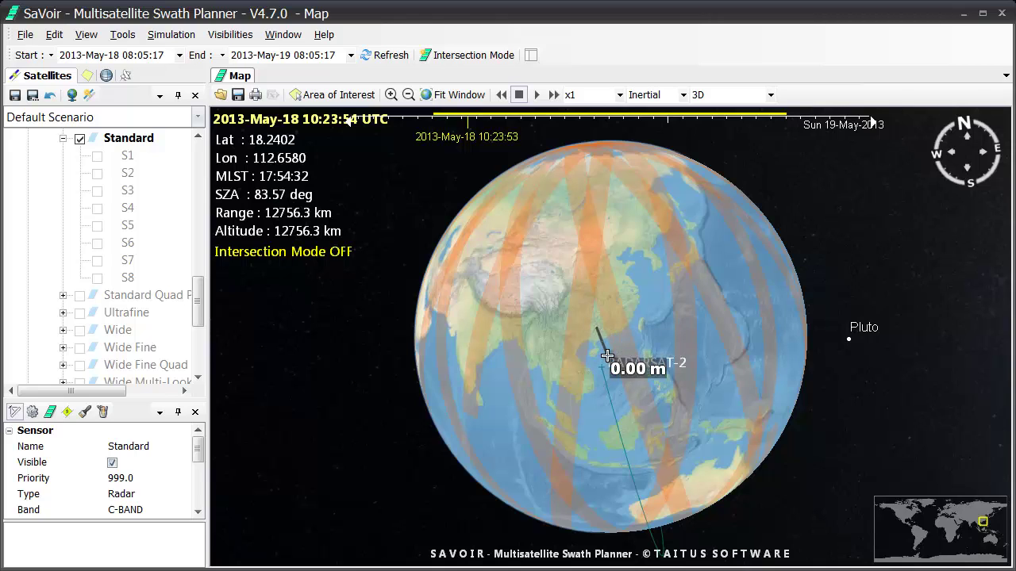
click(658, 355)
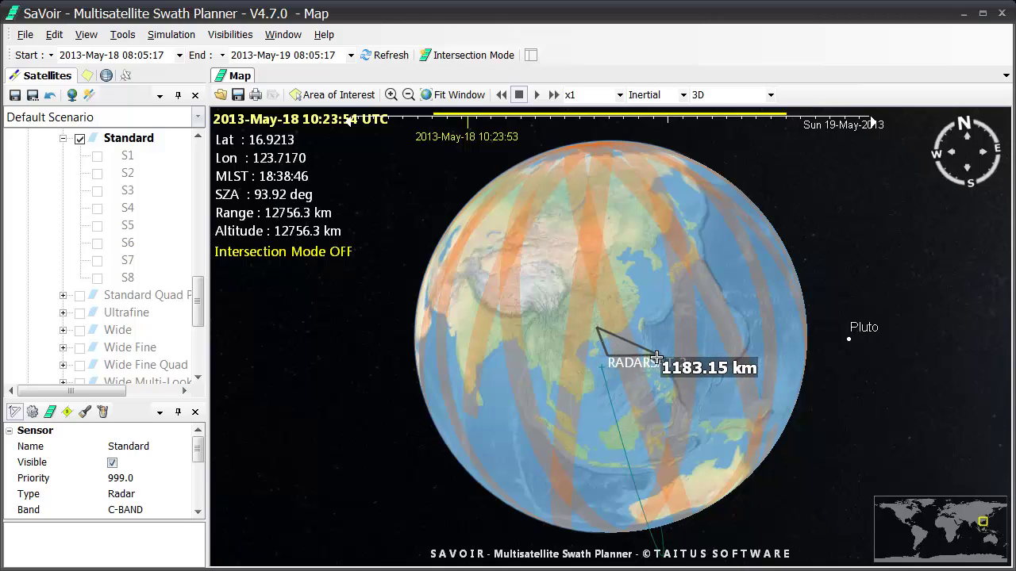
double_click(636, 300)
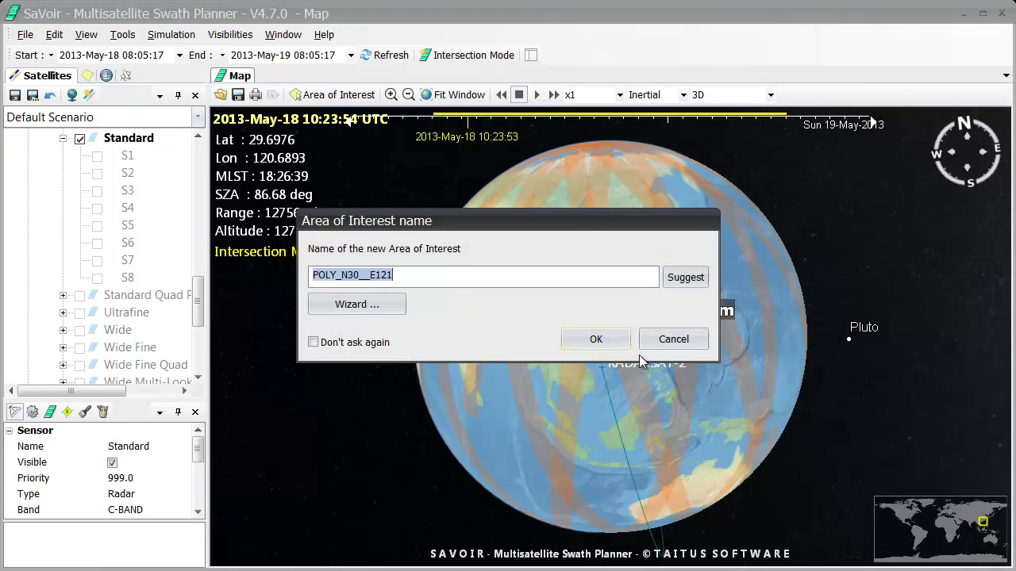
Accept the name POLY_N30__E121, then zoom and tilt the globe onto the polygon.
click(612, 338)
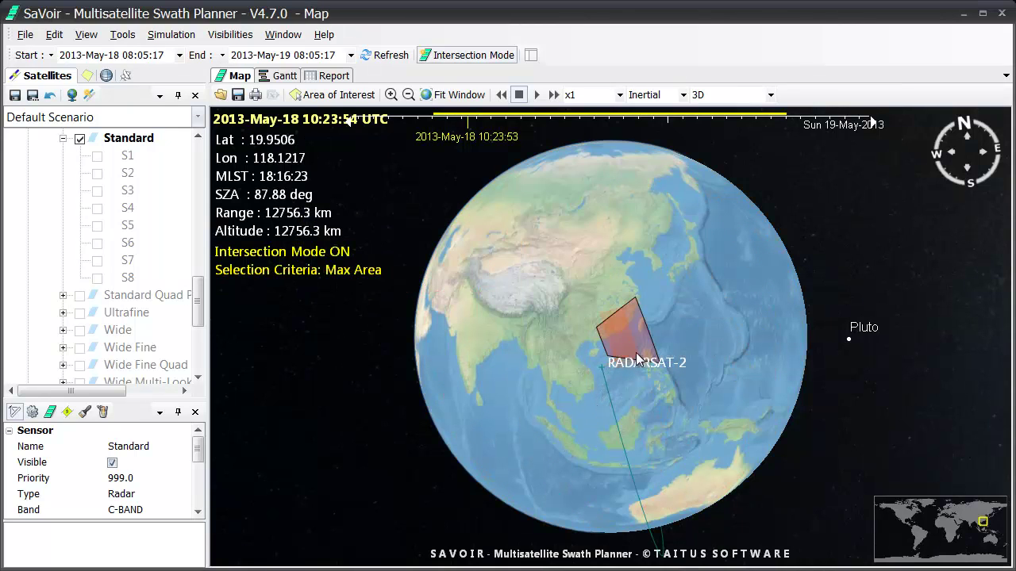
scroll(633, 365, up, 5)
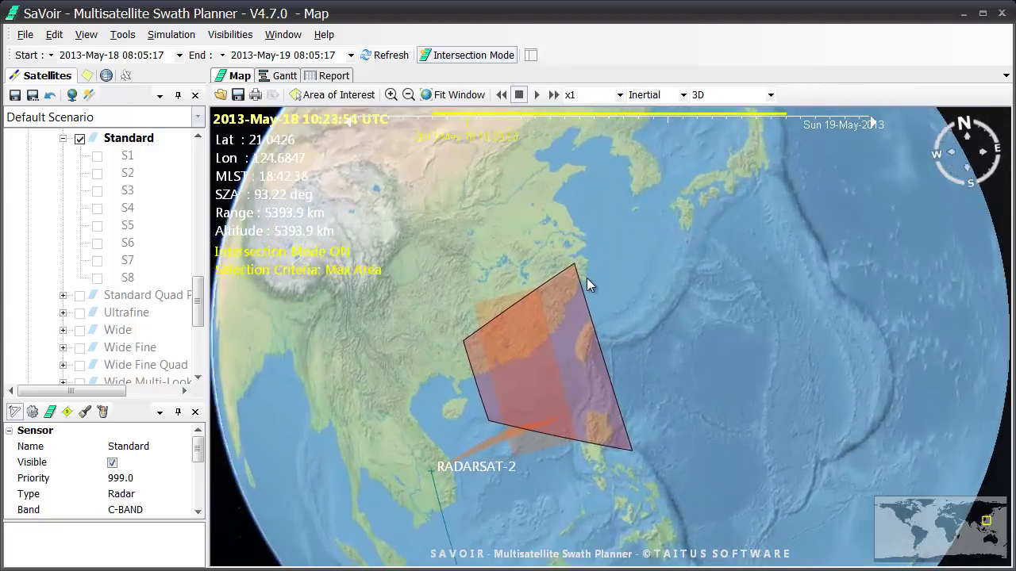
drag(586, 278, 529, 447)
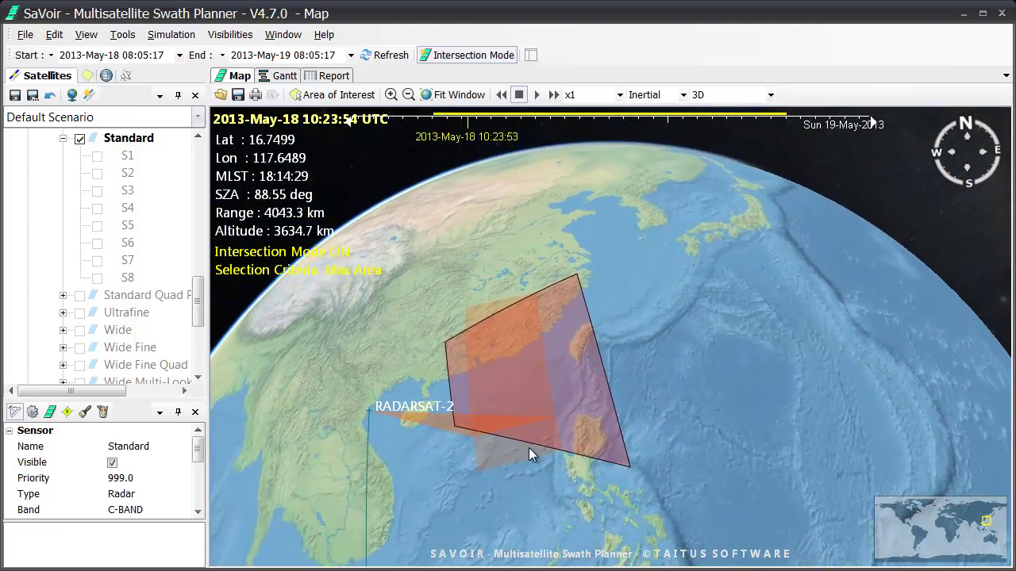
drag(577, 501, 689, 406)
scroll(685, 423, up, 3)
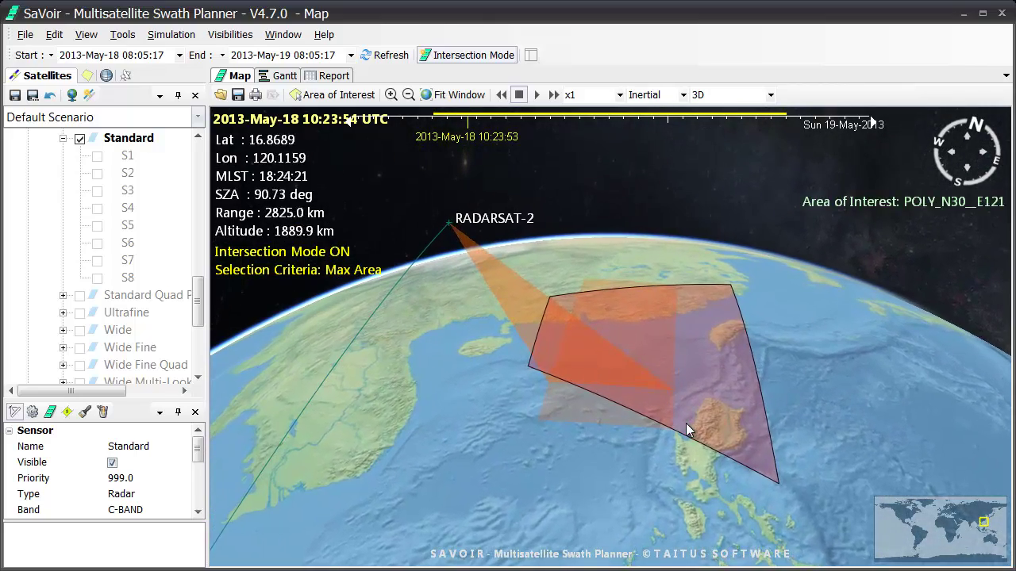
click(98, 192)
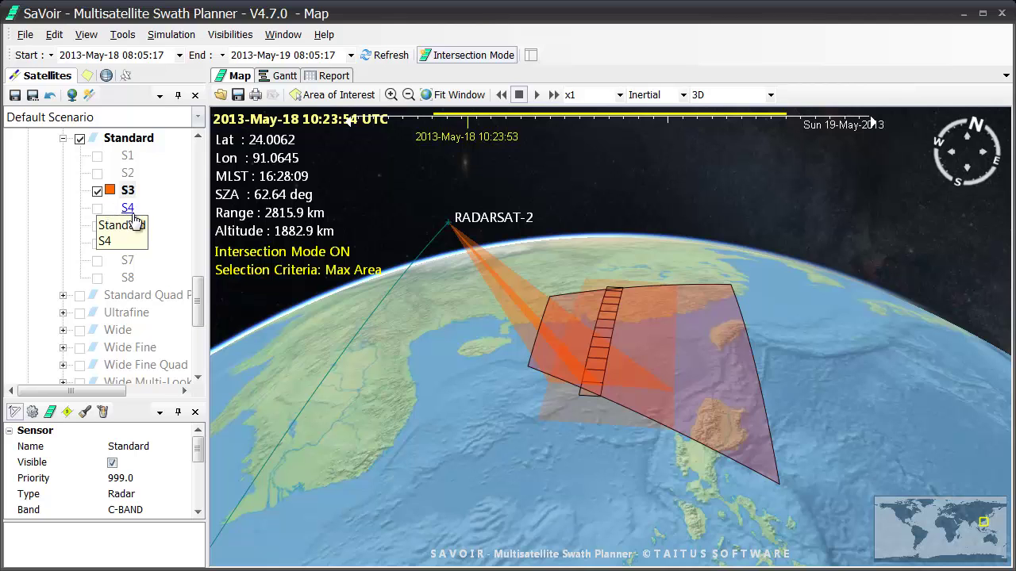
drag(614, 442, 510, 458)
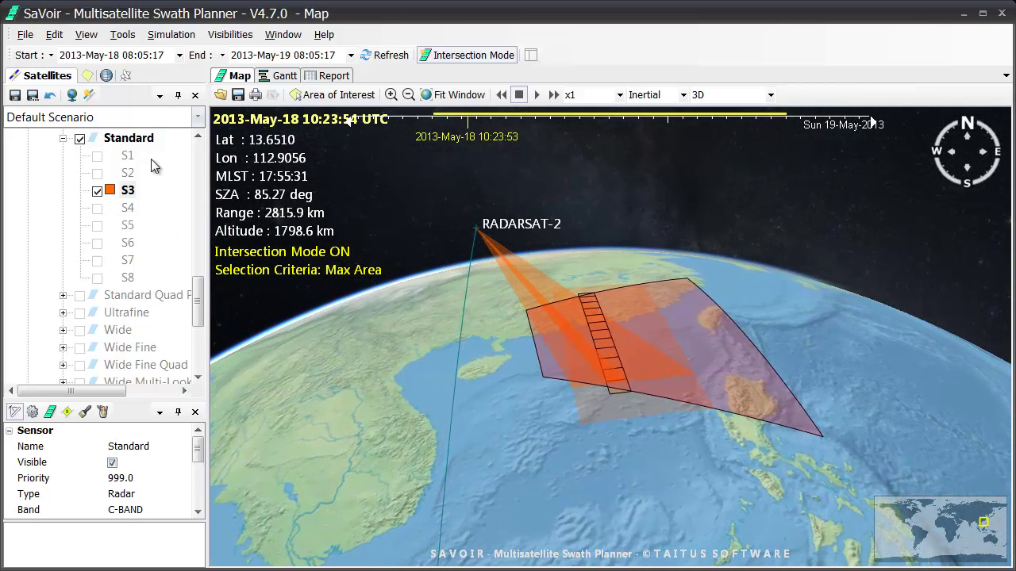
click(97, 191)
click(96, 173)
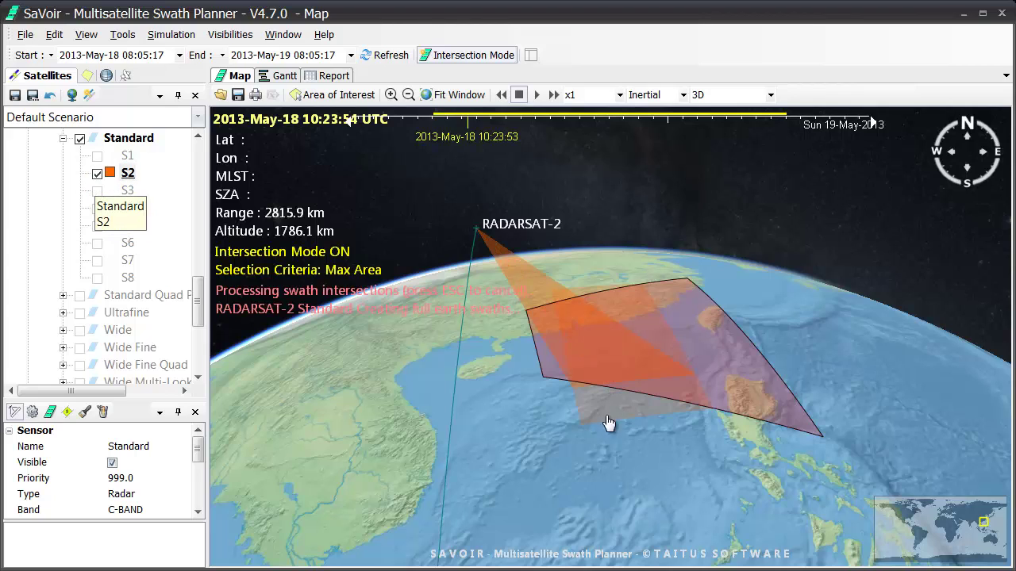
drag(661, 441, 759, 448)
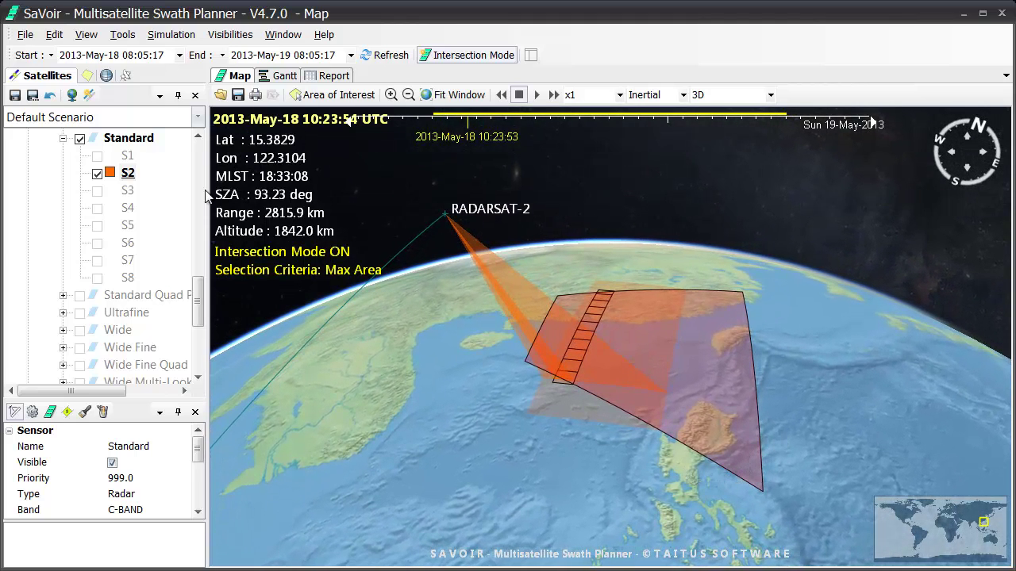
click(98, 174)
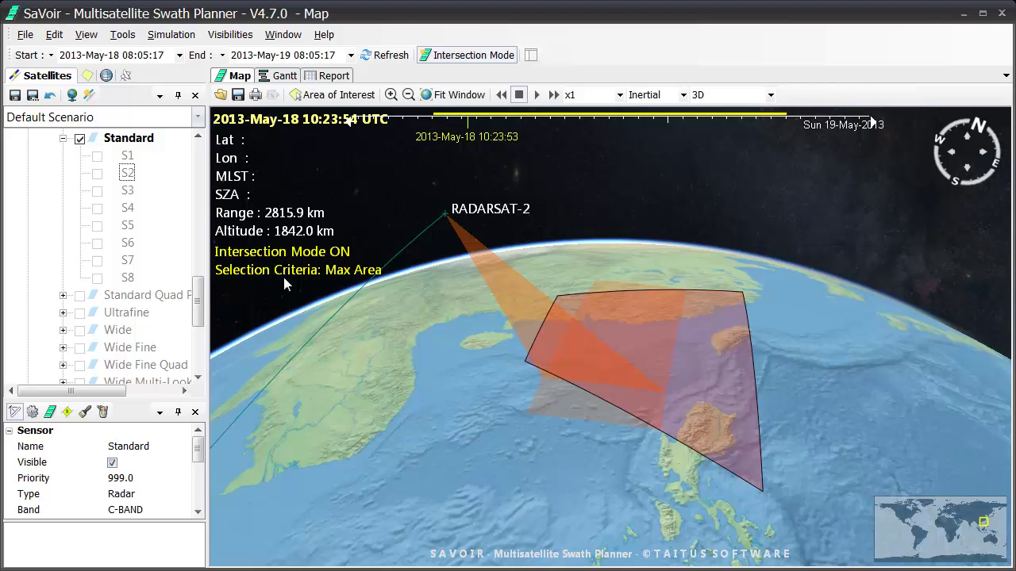
Run Edit > Find Best Fit on the AOI and show the S7 swath's pass details.
right_click(650, 341)
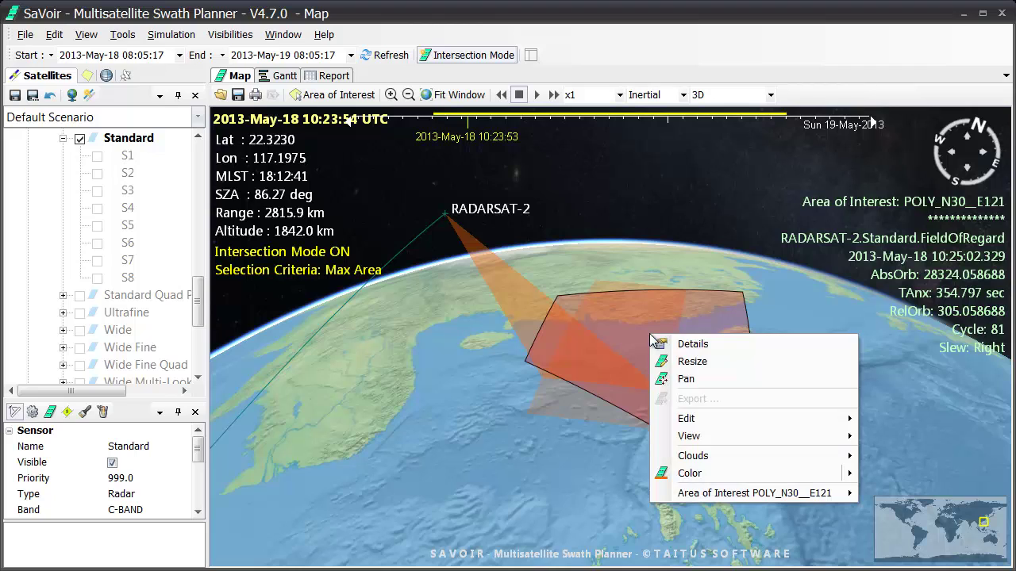
mouse_move(693, 425)
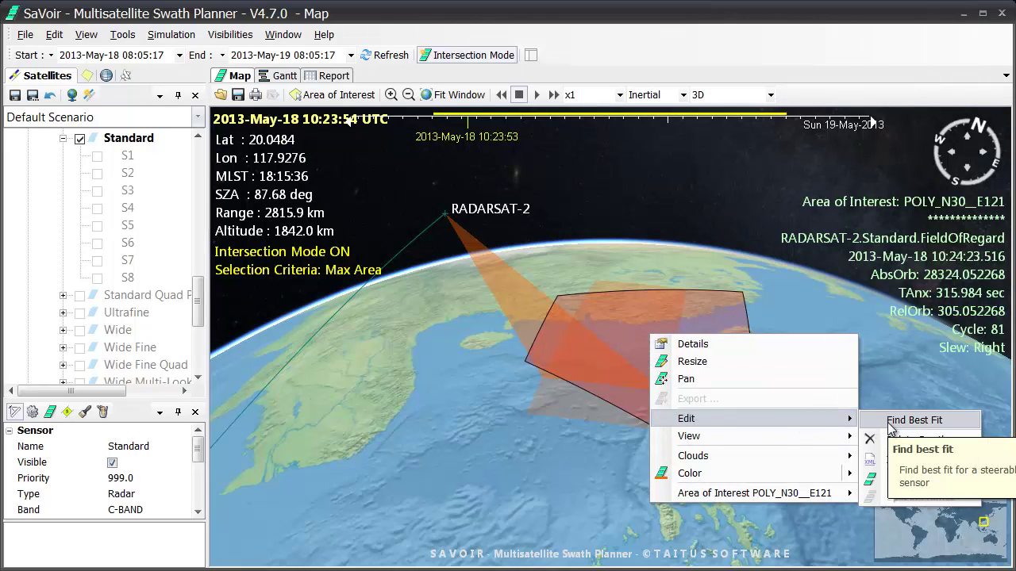
click(912, 421)
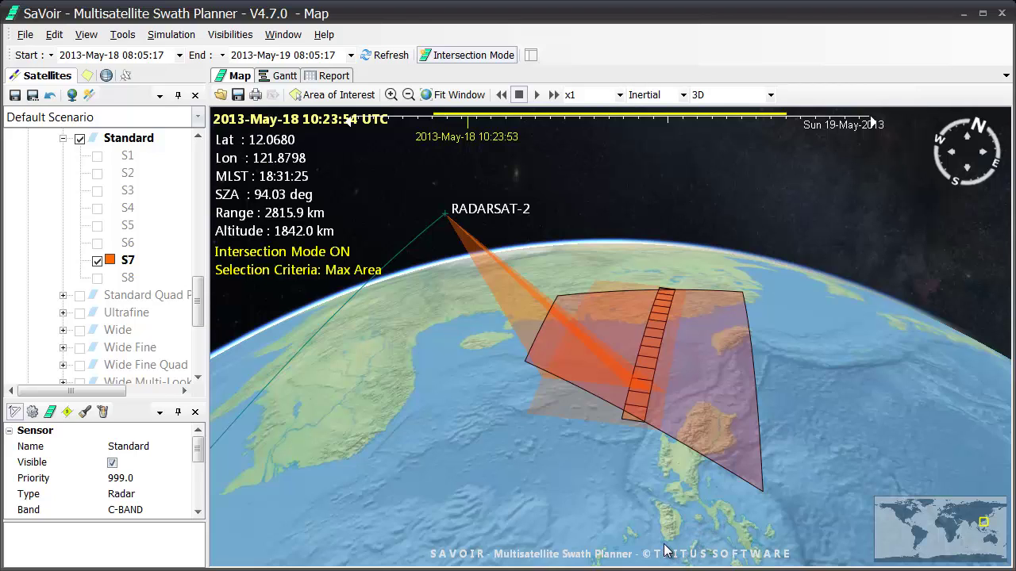
drag(640, 459, 649, 338)
click(649, 339)
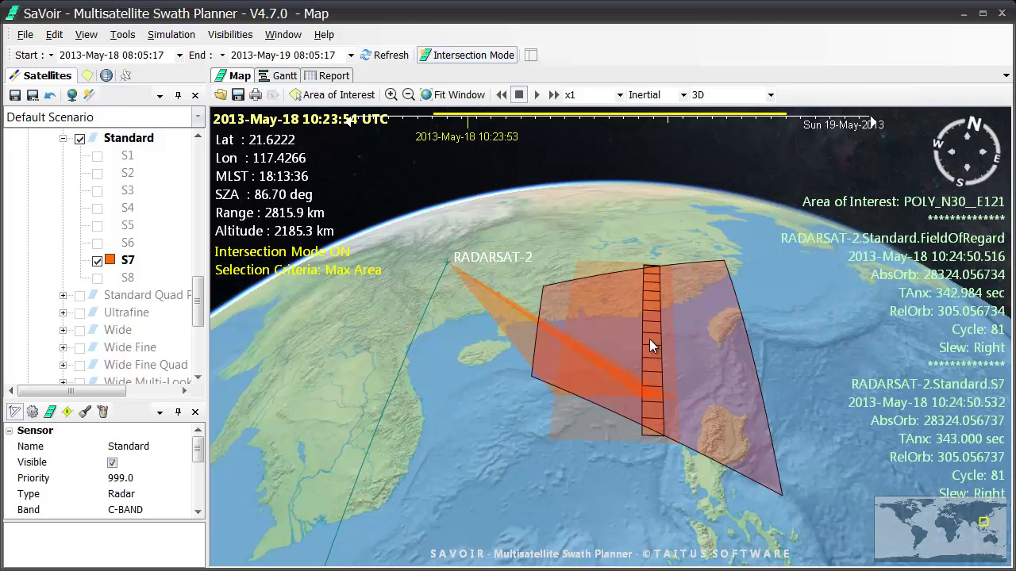
Apply Edit > Shift Across-Track to the S7 swath, moving it westward across the AOI.
right_click(649, 339)
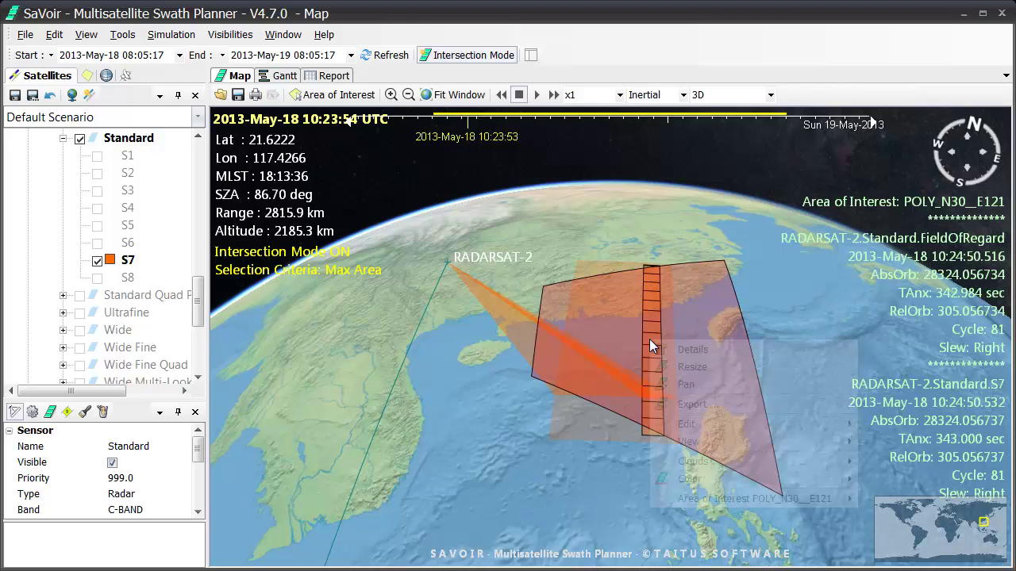
mouse_move(709, 424)
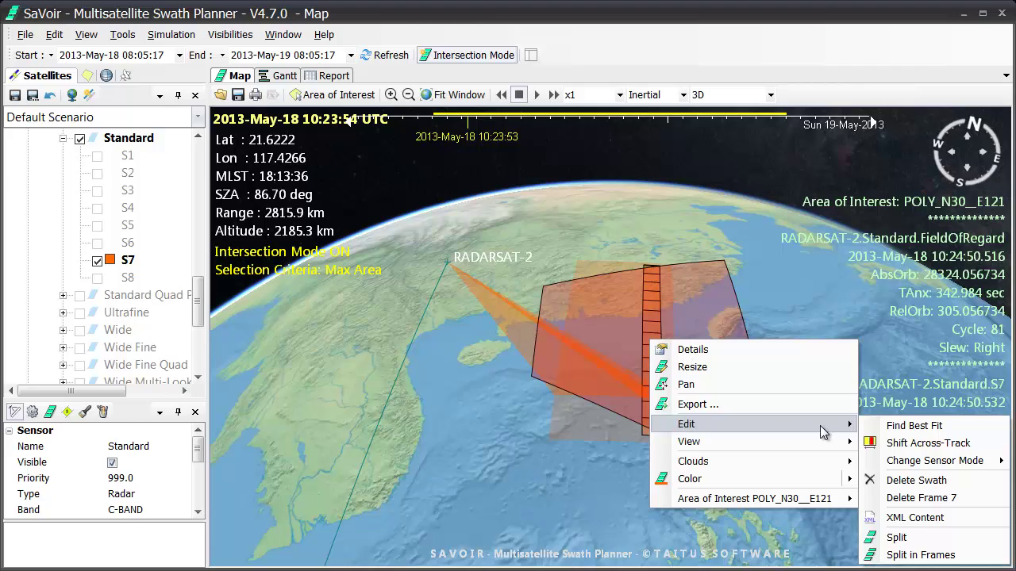
click(920, 442)
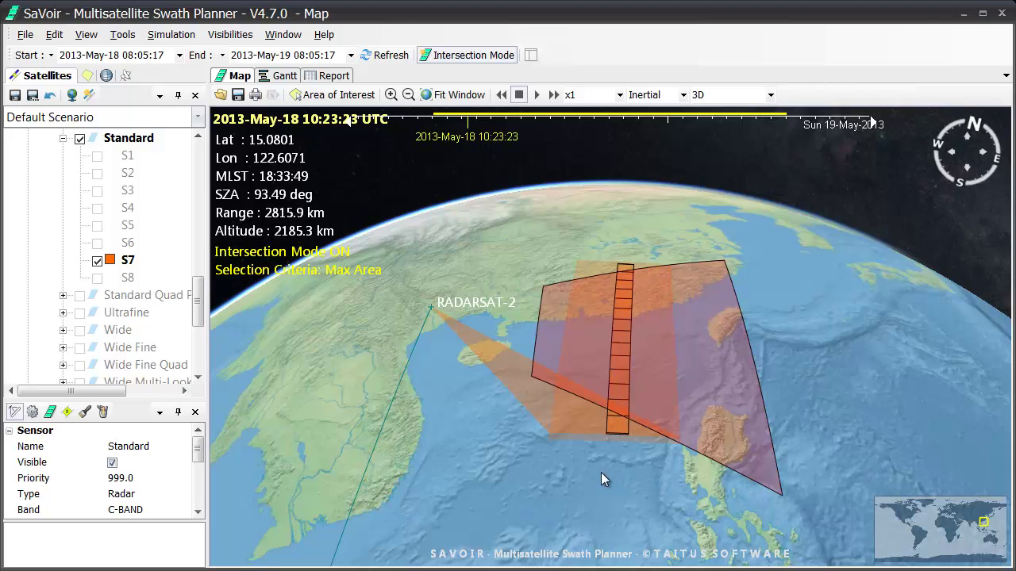
Switch off beam S1's swath and view its swath and field-of-regard details over China.
click(451, 451)
drag(669, 244, 612, 411)
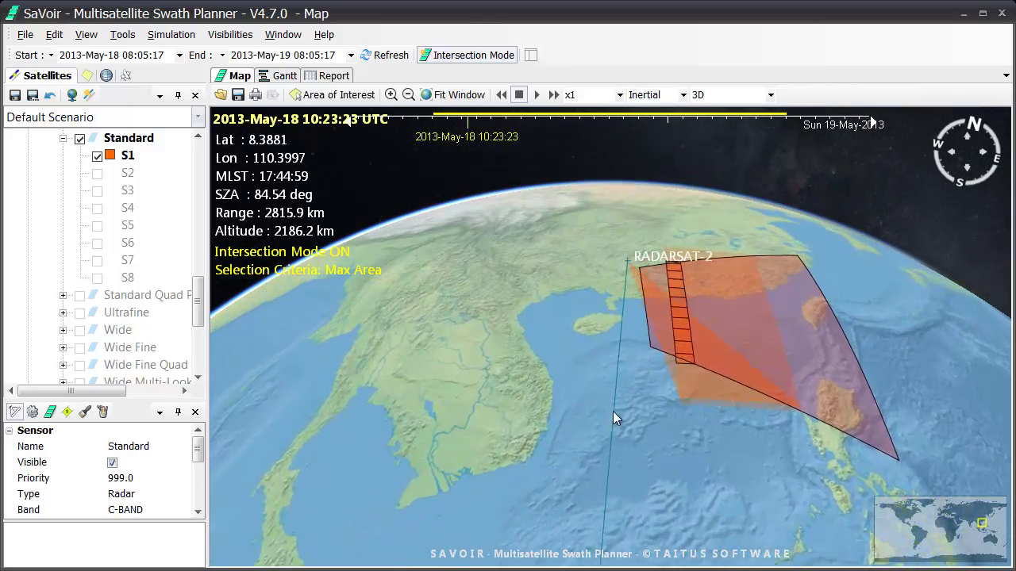
click(709, 340)
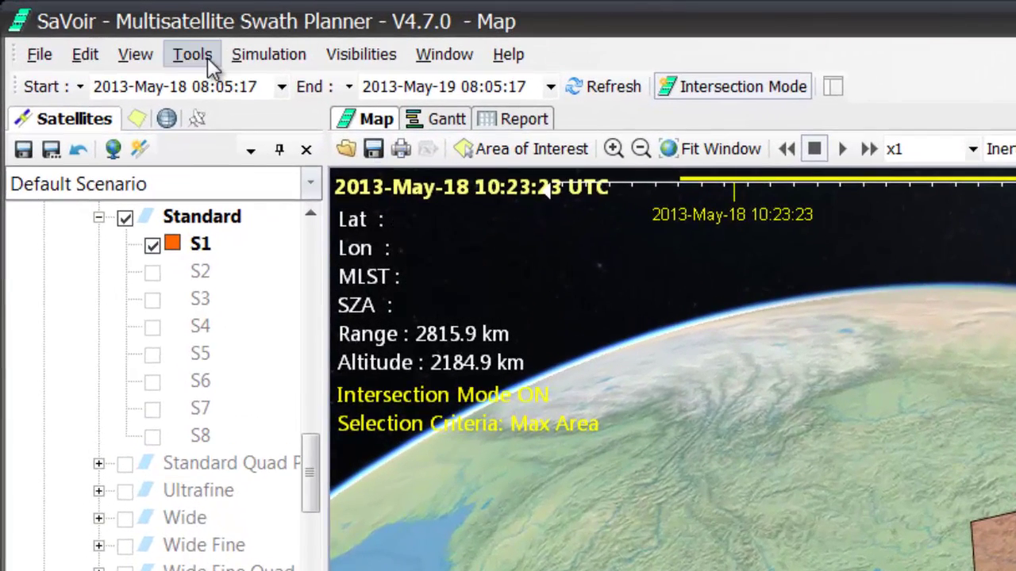
click(151, 250)
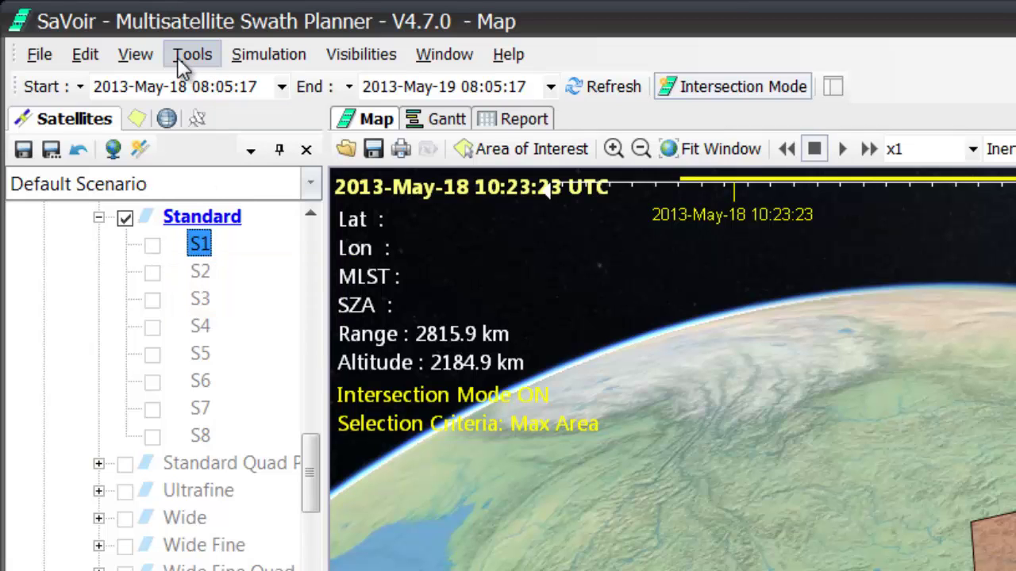
Set the selection criterion to Minimize Observation Zenith Angle.
click(187, 55)
mouse_move(441, 142)
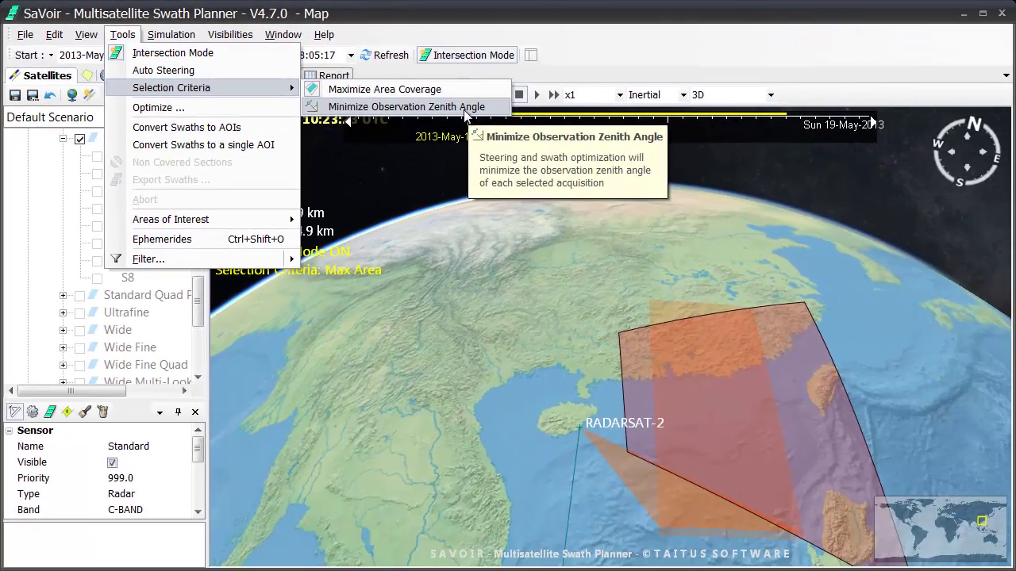
click(734, 169)
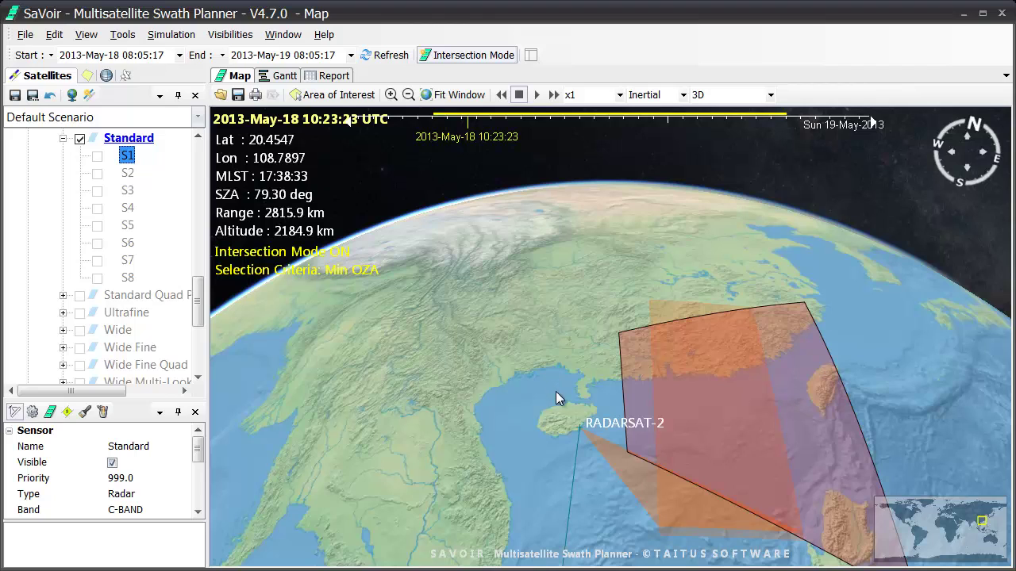
Run Edit > Find Best Fit on the field-of-regard swath for the polygon area of interest.
right_click(747, 379)
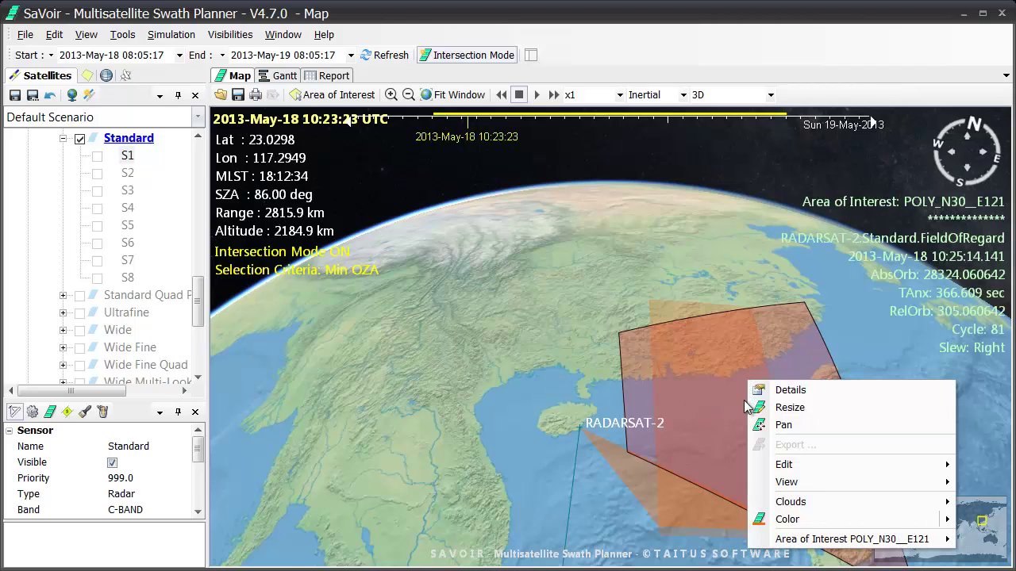
mouse_move(782, 467)
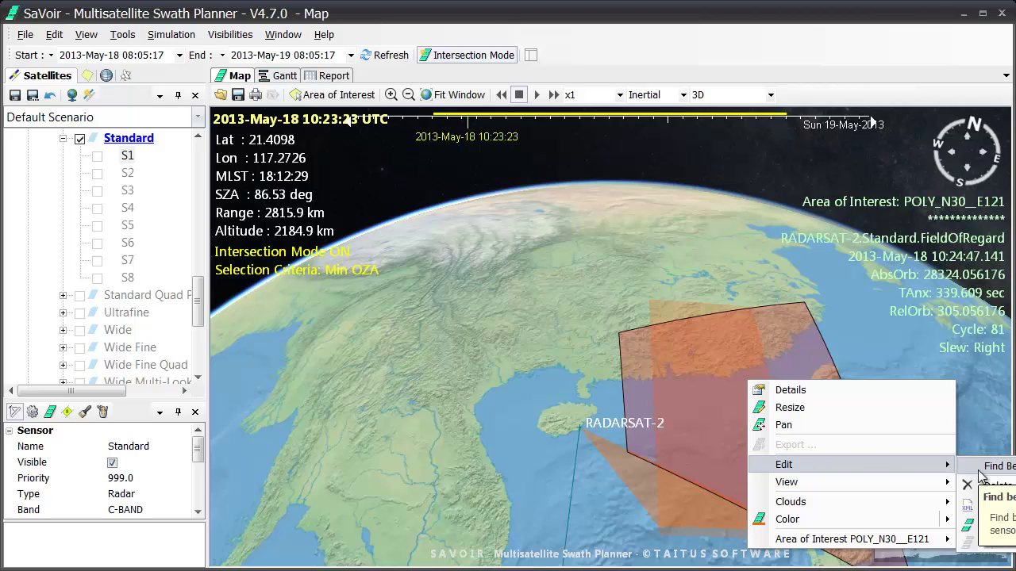
click(984, 466)
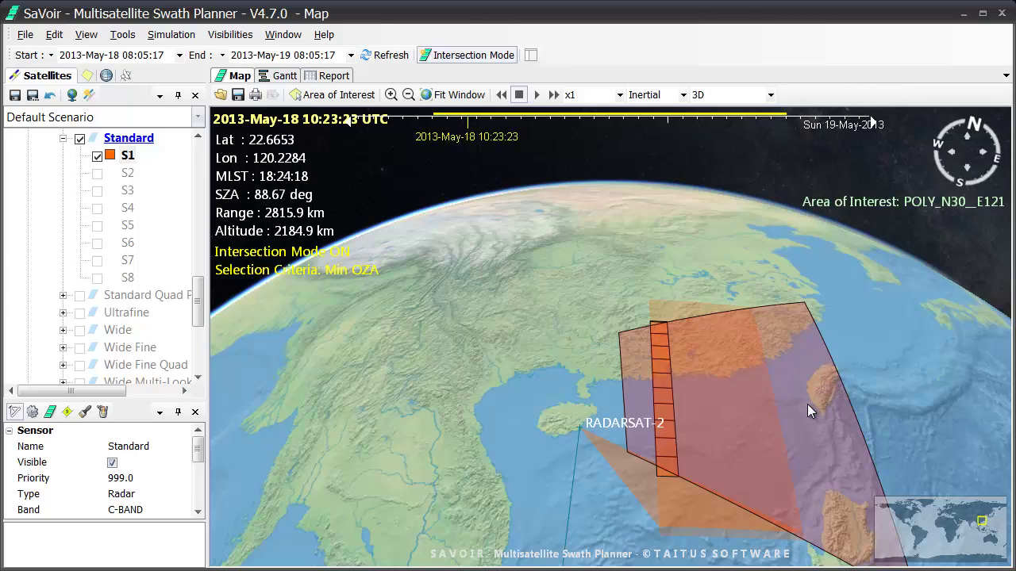
Rotate and tilt the globe to inspect the fitted S1 swath across the whole polygon.
mouse_move(756, 408)
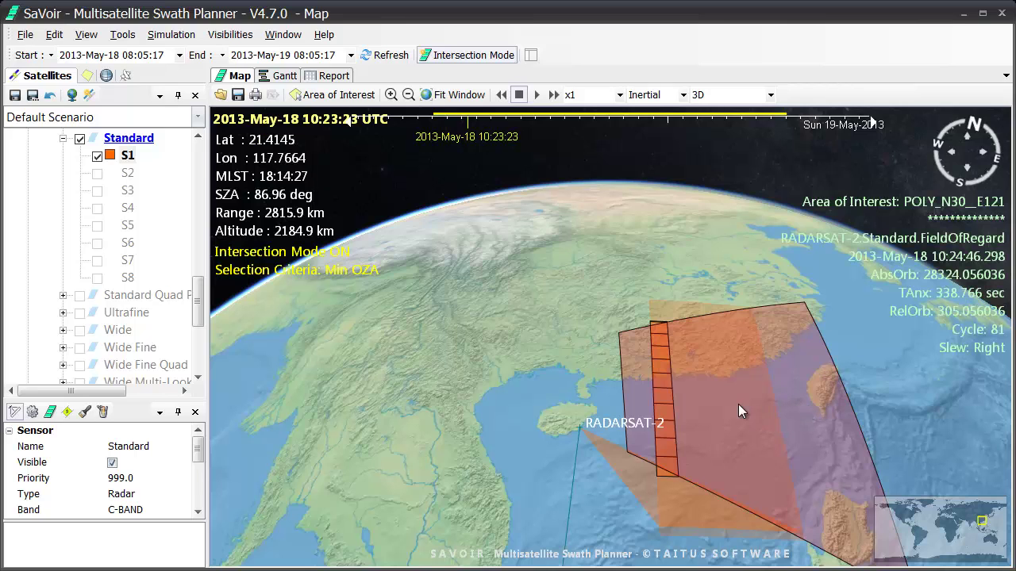
drag(738, 410, 666, 368)
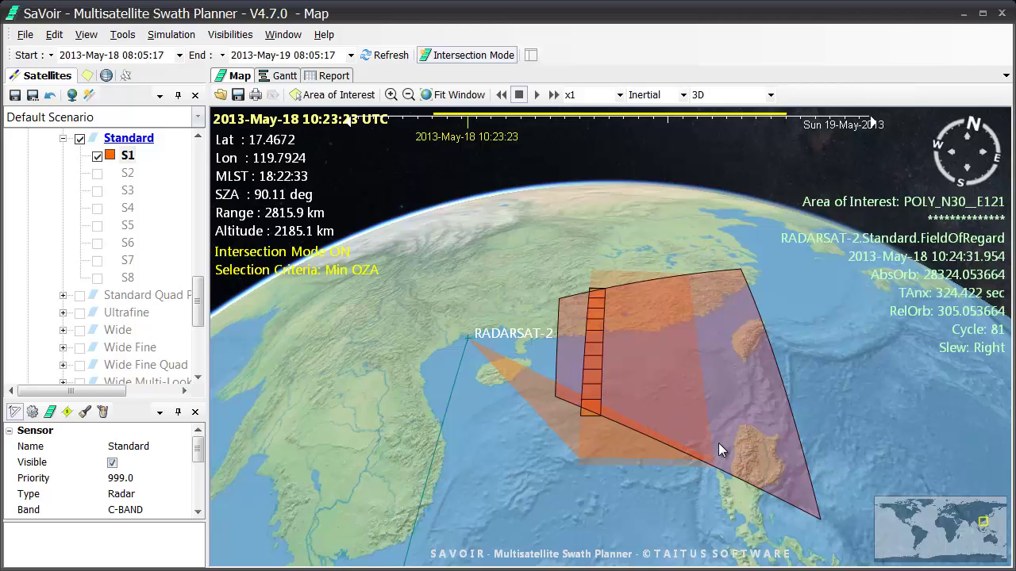
drag(709, 439, 664, 435)
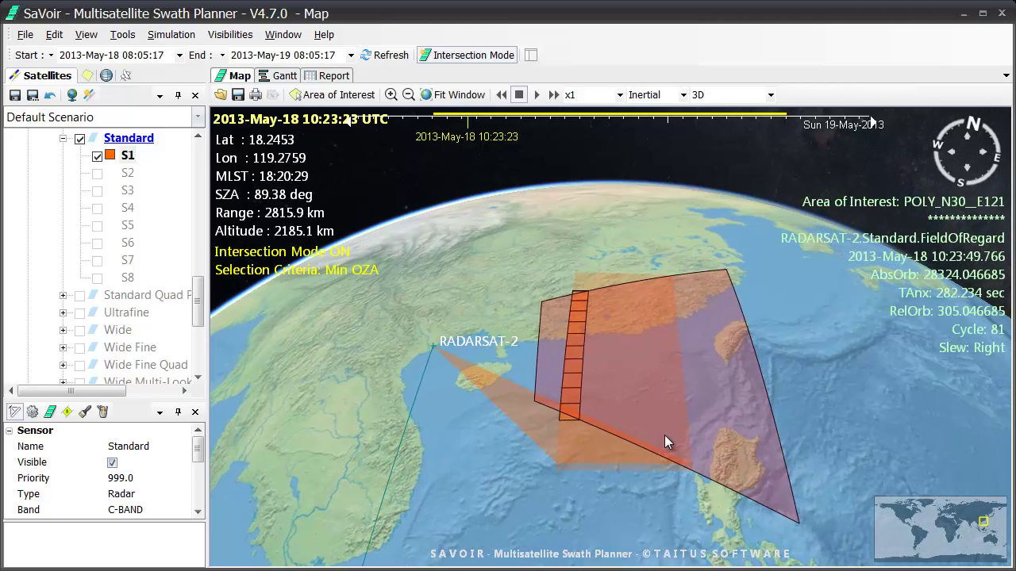
drag(663, 396, 667, 335)
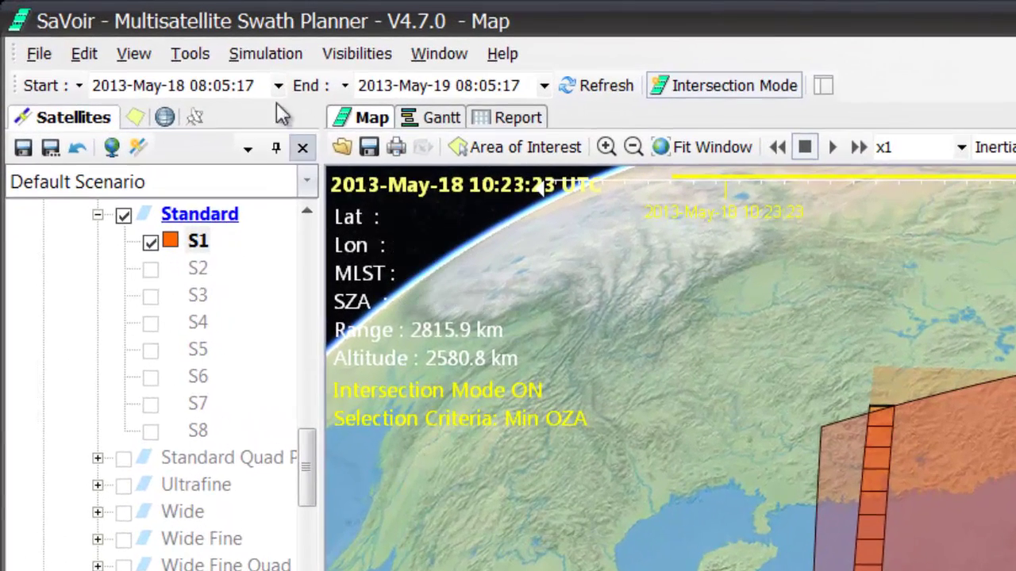
Turn on Auto Steering, set the End date to 2013-May-21, select S1, and refresh the swaths.
click(188, 54)
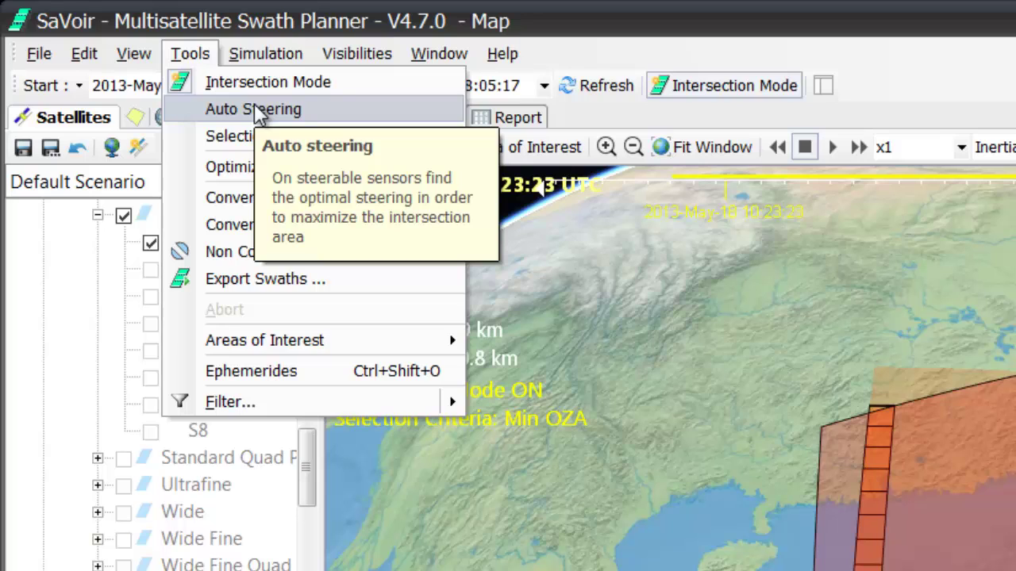
click(256, 109)
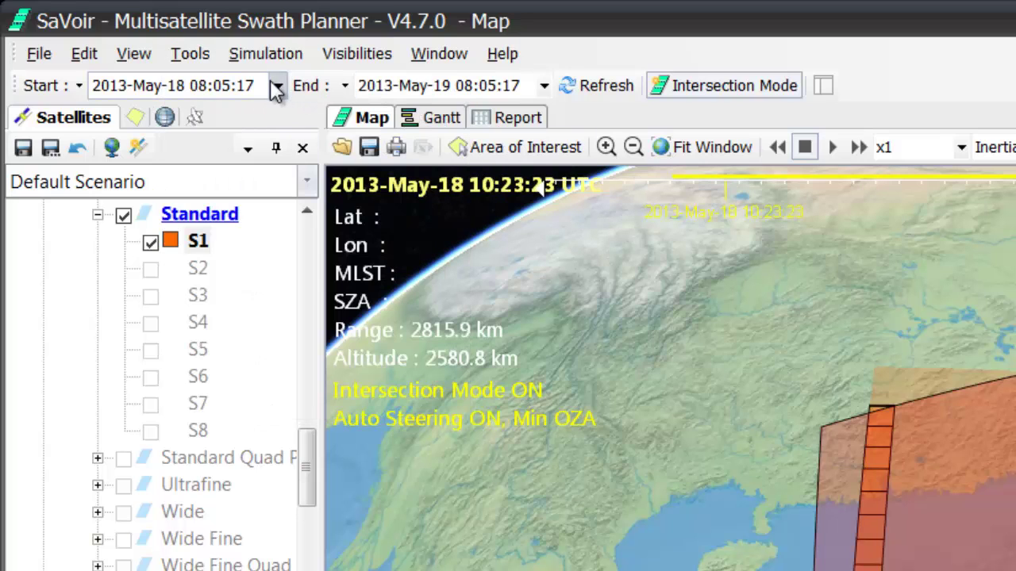
click(277, 85)
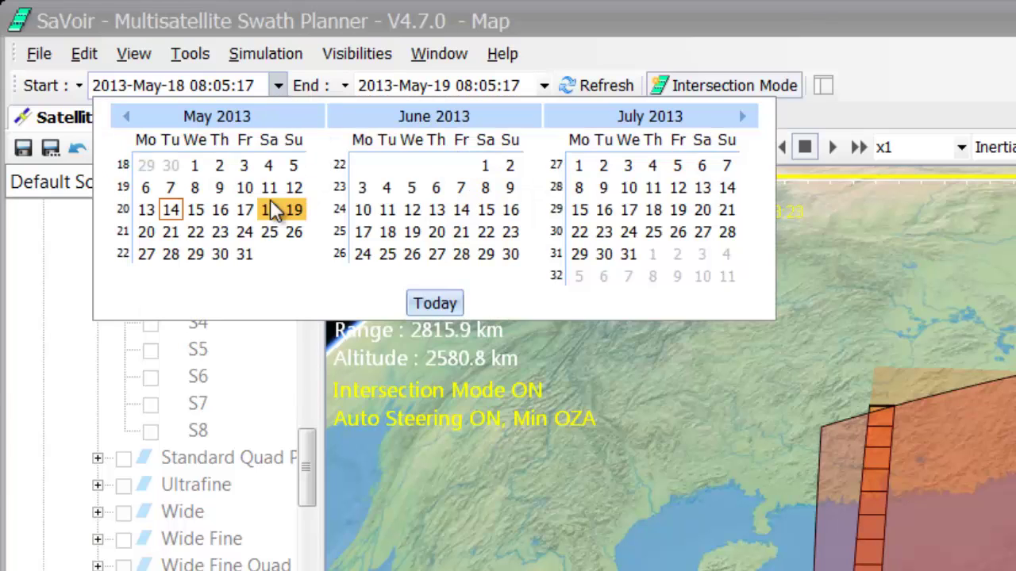
click(175, 235)
click(197, 243)
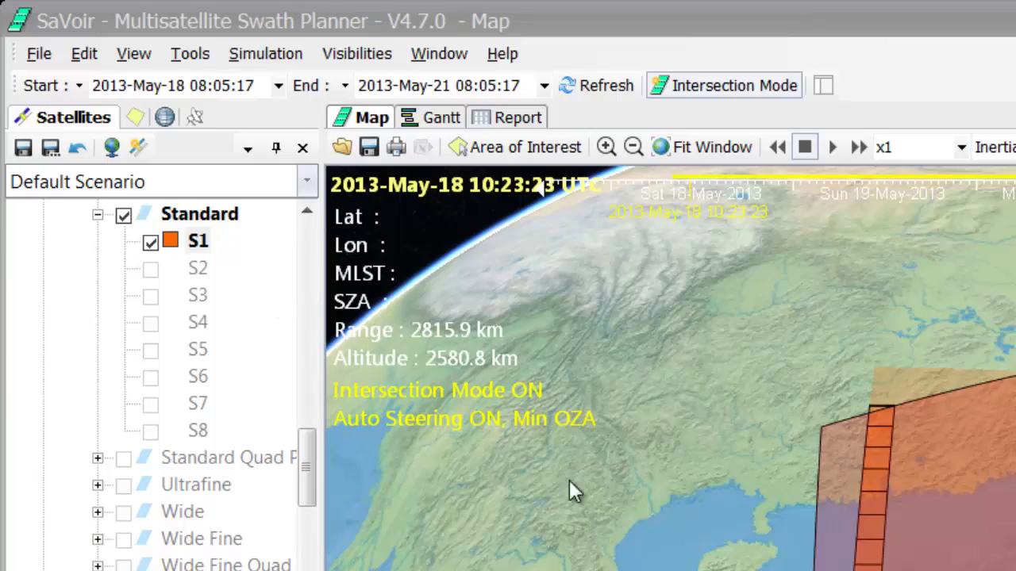
click(613, 86)
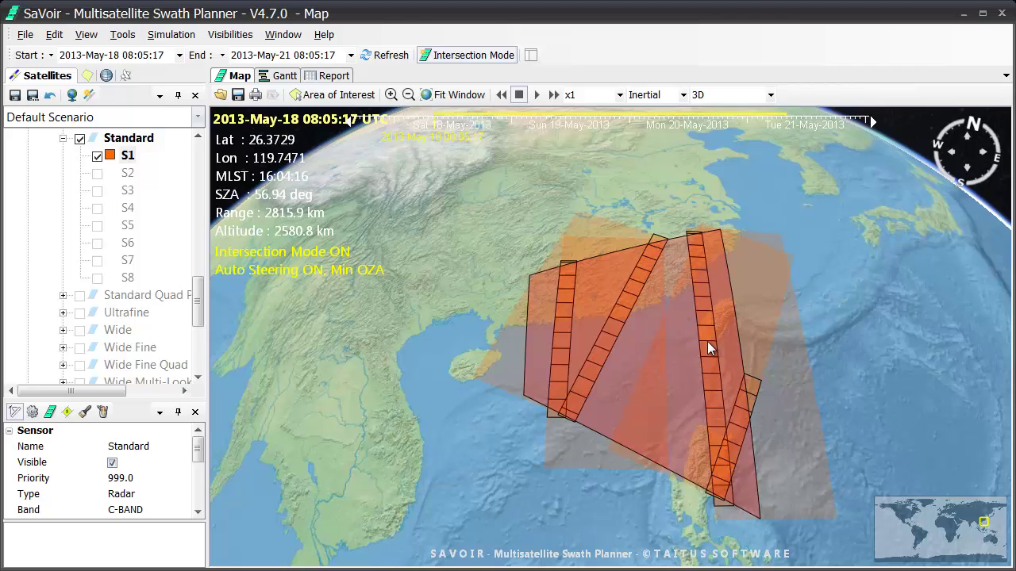
click(685, 311)
click(587, 333)
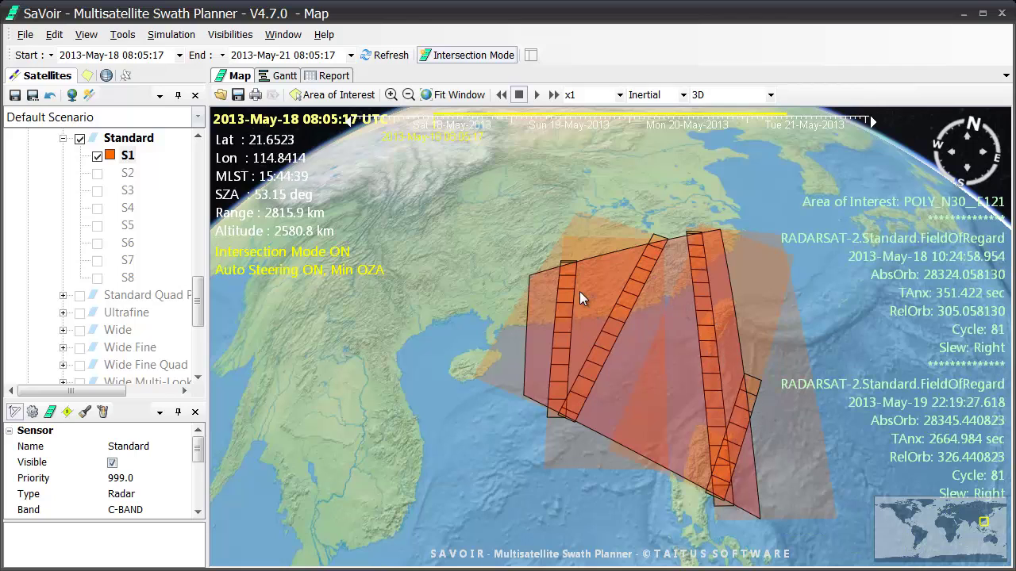
click(562, 332)
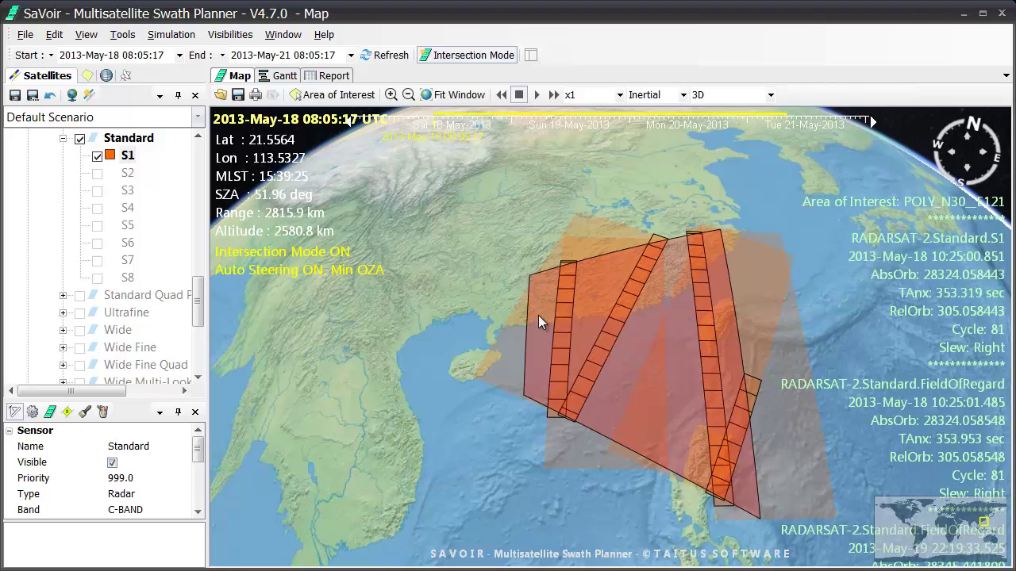
click(380, 279)
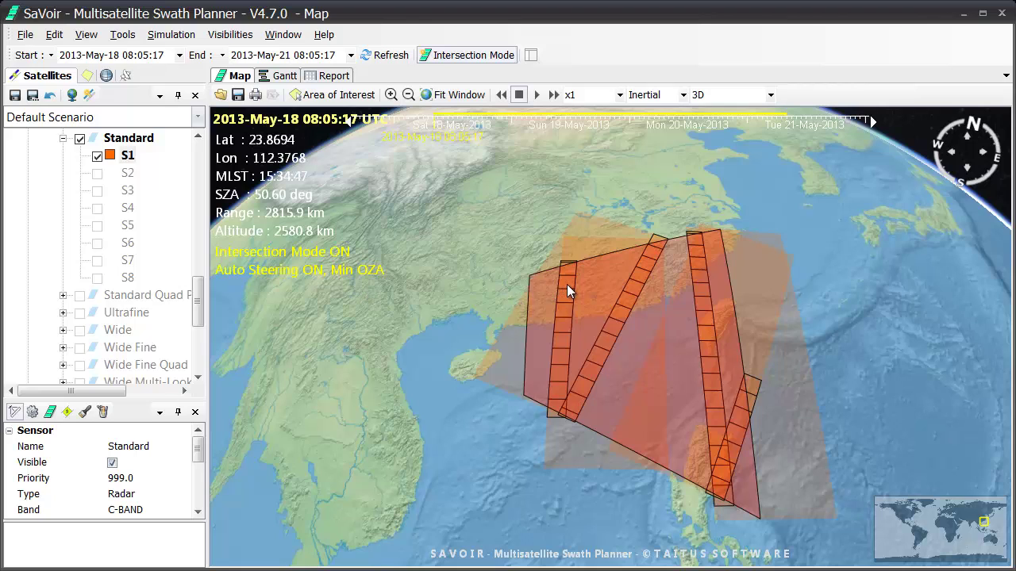
click(614, 326)
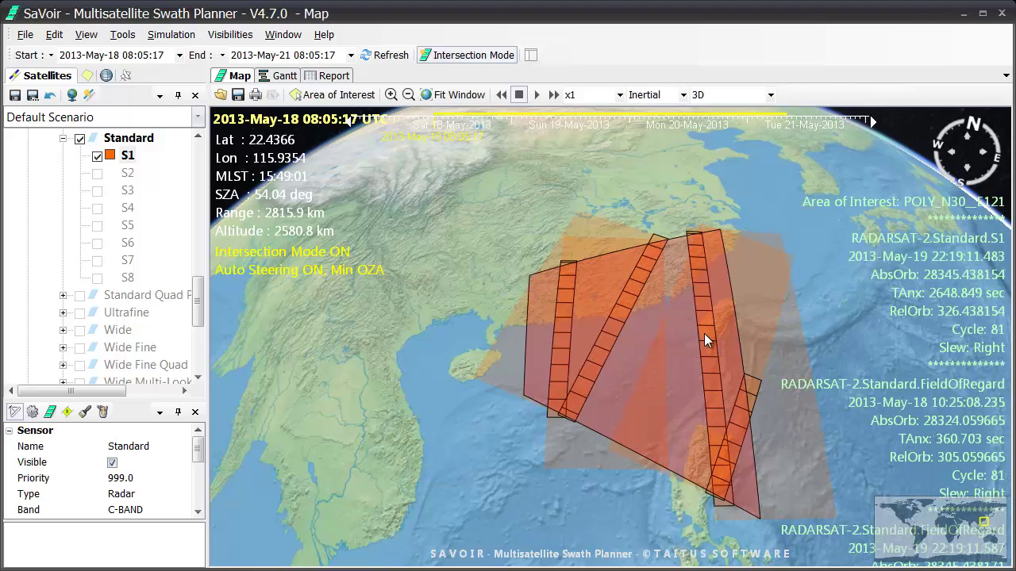
click(749, 424)
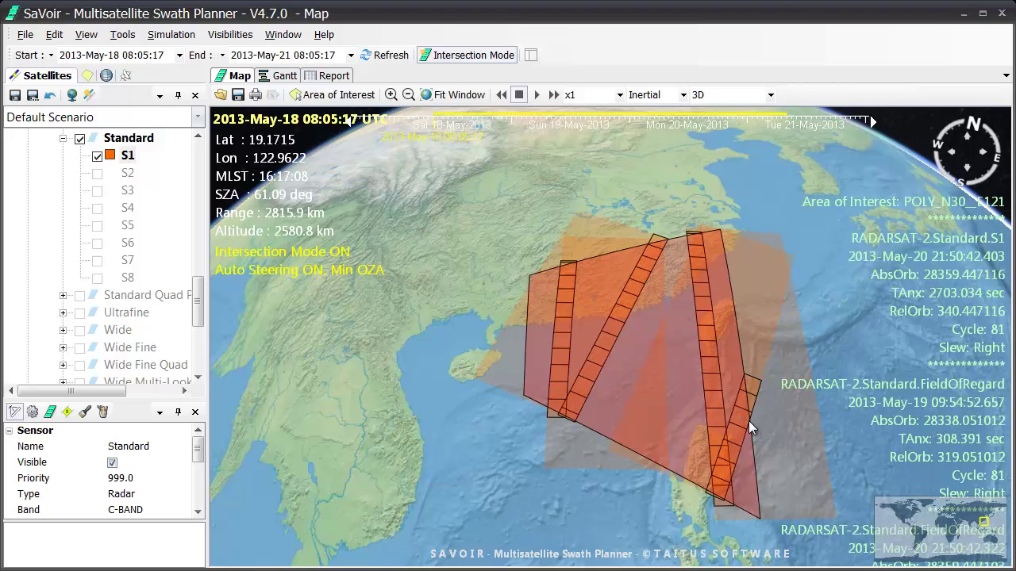
Change the selection criterion to Maximize Area Coverage and refresh the steered swaths.
click(131, 40)
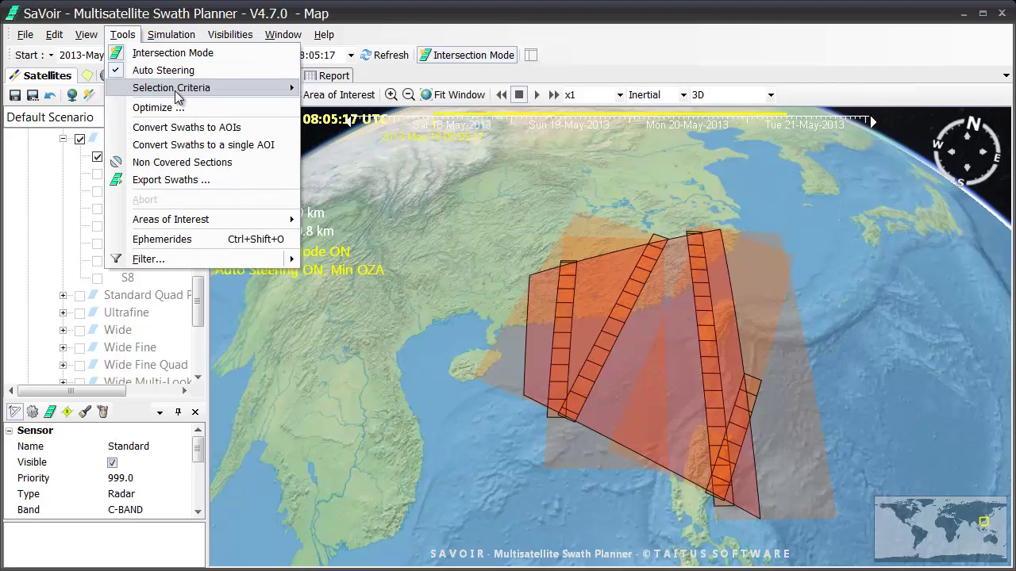
mouse_move(182, 98)
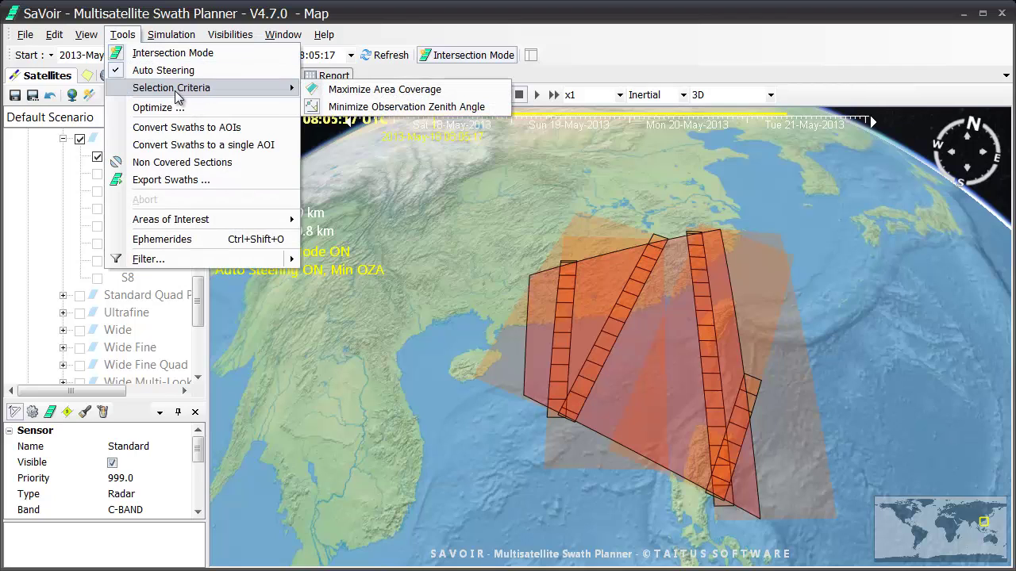
click(349, 91)
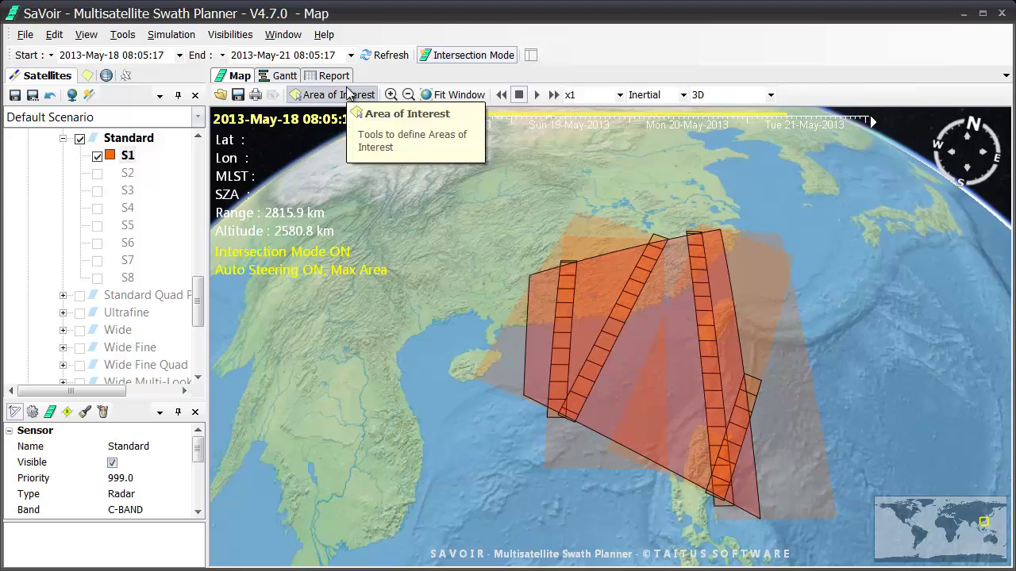
click(384, 56)
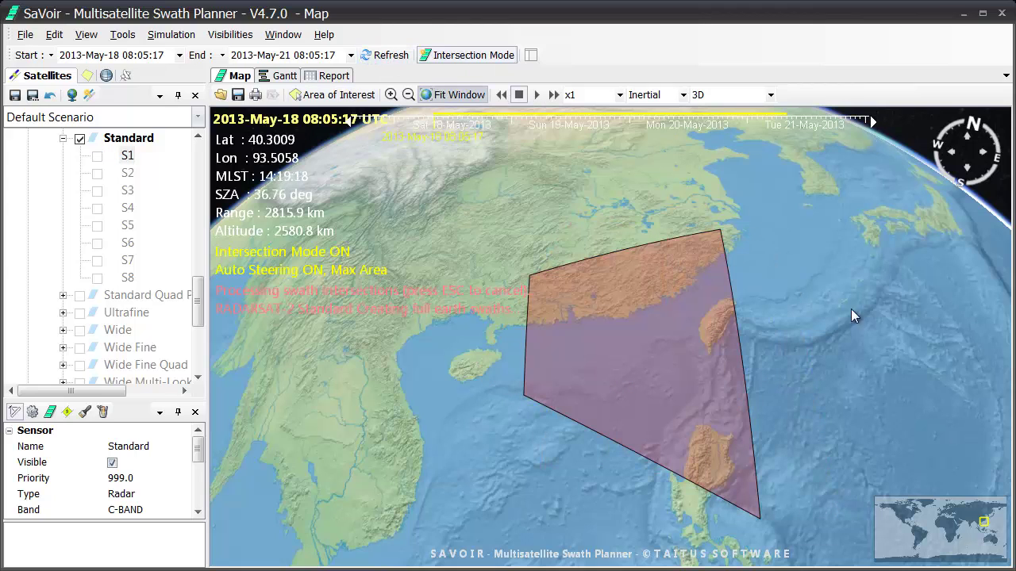